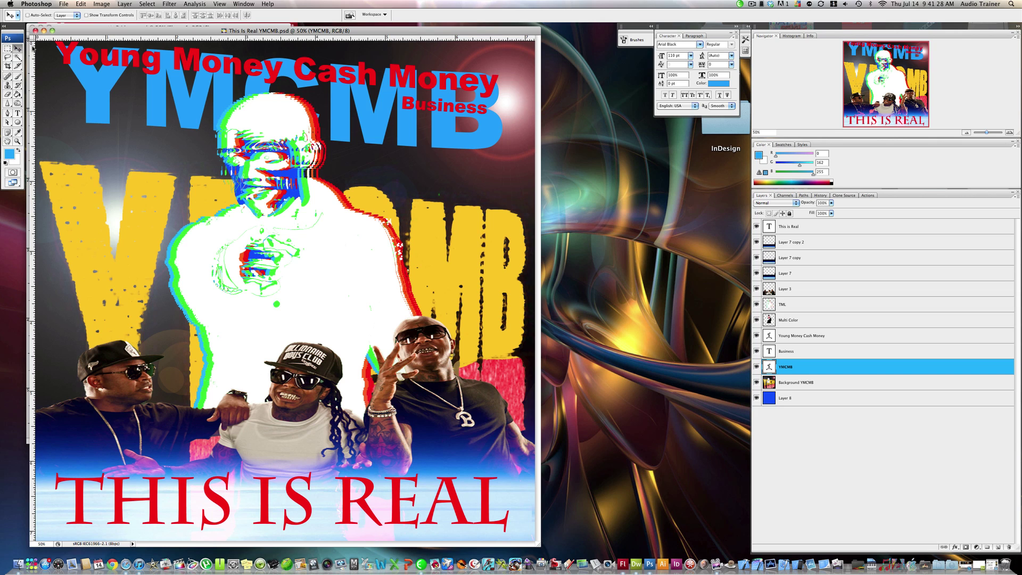
Close the YMCMB poster and enlarge and reposition the Birdman.psd window
{"action": "left_click", "coordinate": [35, 30]}
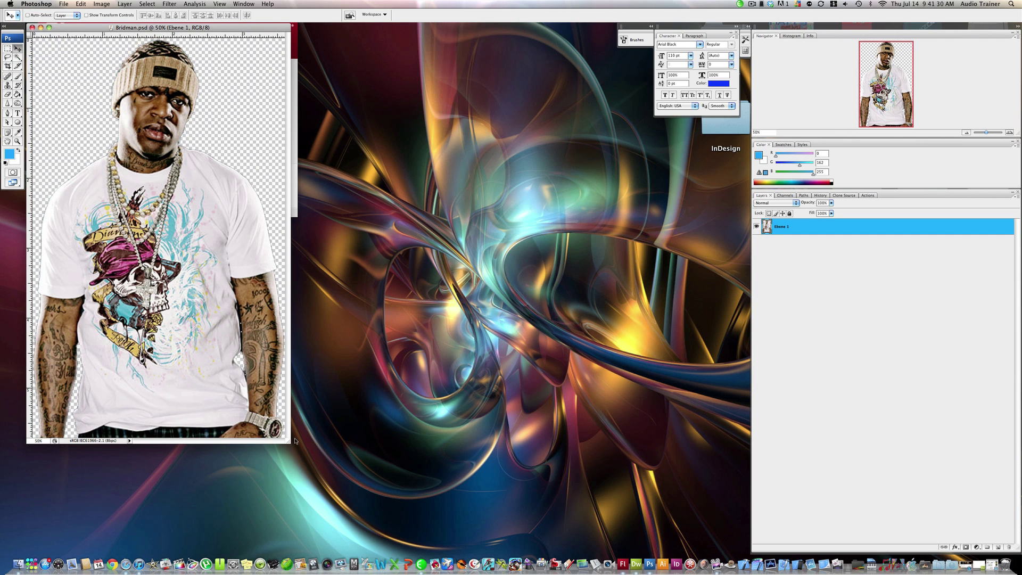
{"action": "left_click_drag", "start_coordinate": [288, 442], "coordinate": [457, 539]}
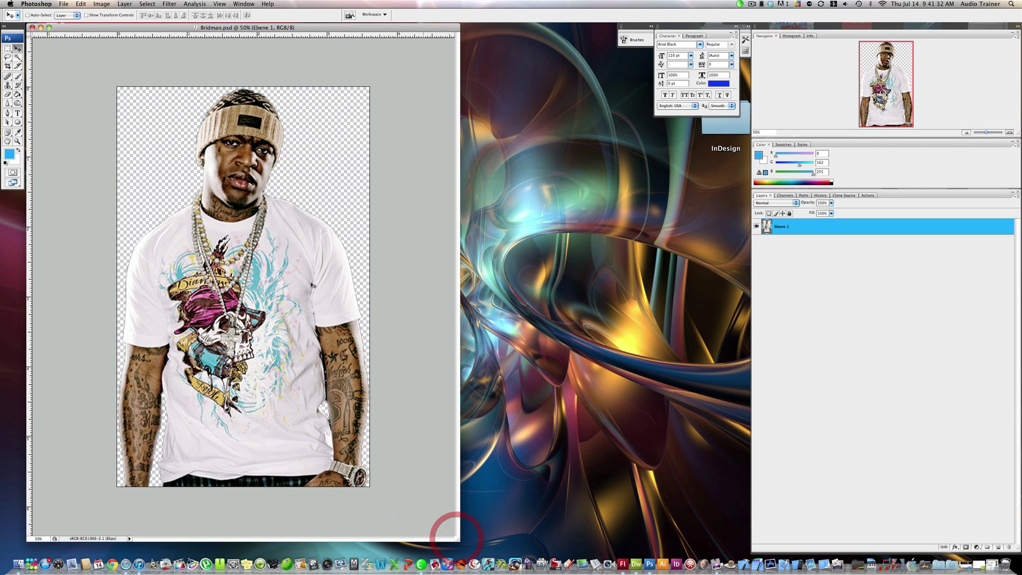
{"action": "left_click_drag", "start_coordinate": [256, 30], "coordinate": [274, 29]}
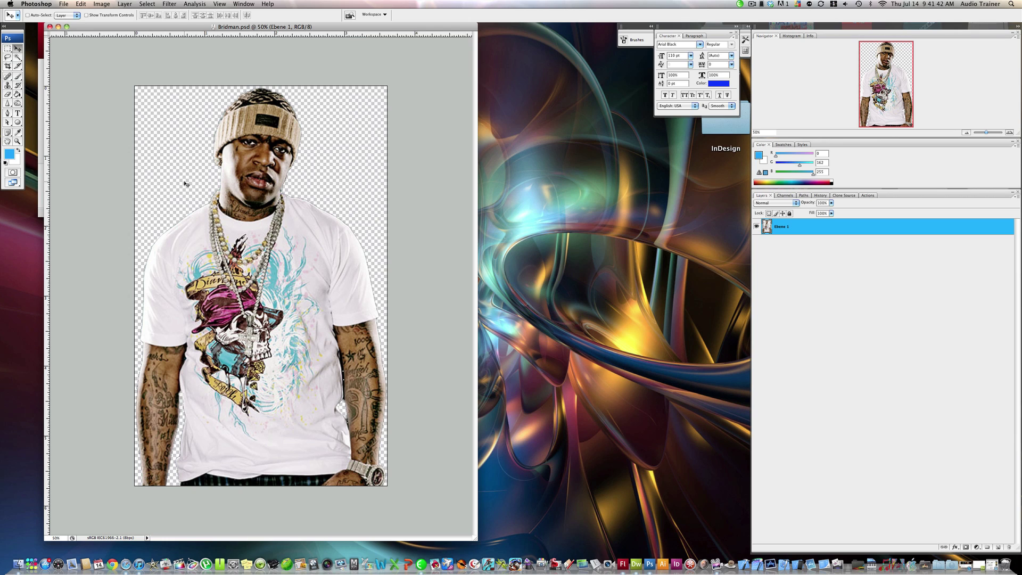
Duplicate Ebene 1, move the hidden Ebene 1 copy beneath it, and keep Ebene 1 active
{"action": "right_click", "coordinate": [779, 223]}
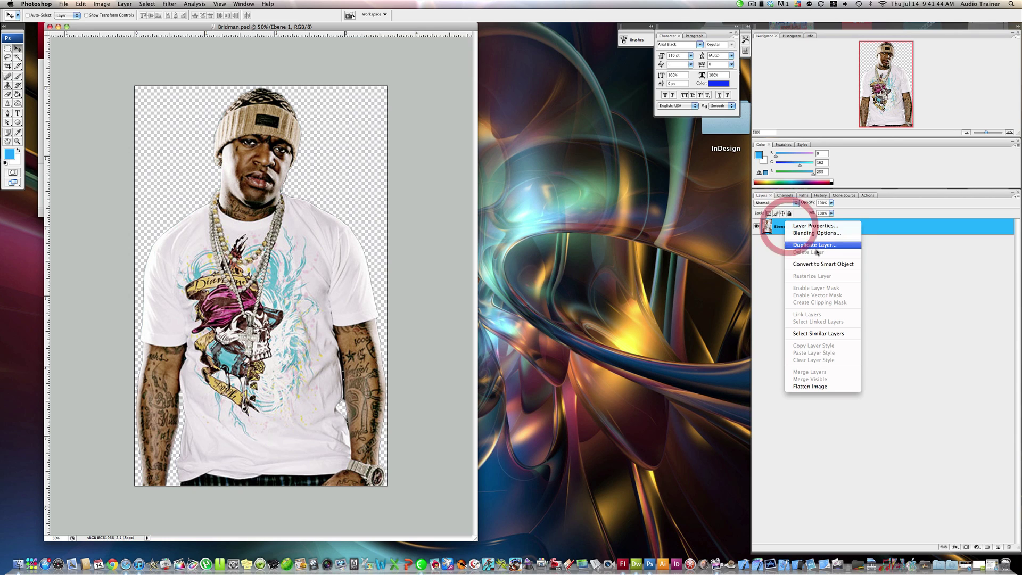
{"action": "left_click", "coordinate": [838, 245]}
{"action": "key", "text": "Return"}
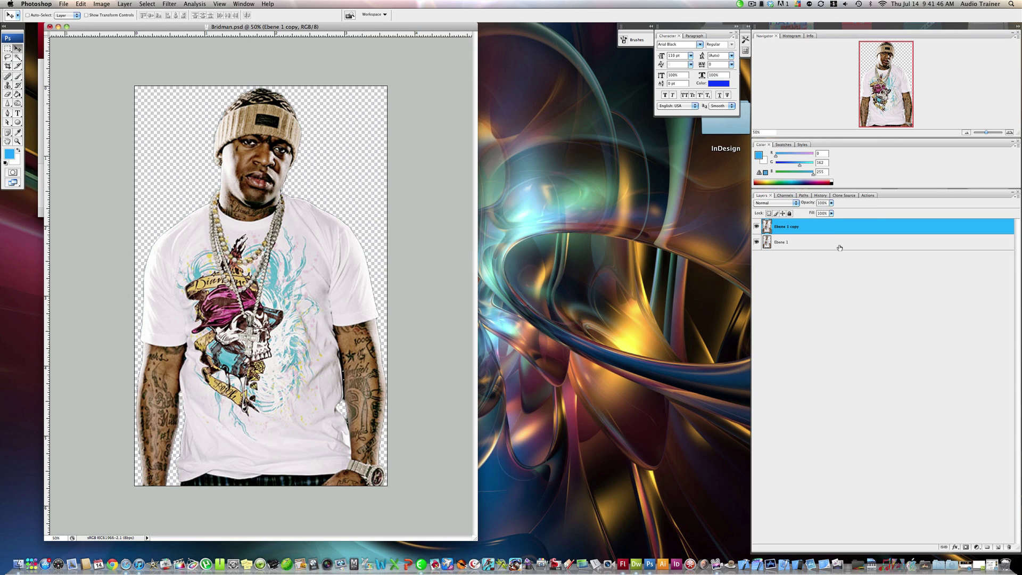
{"action": "left_click_drag", "start_coordinate": [814, 259], "coordinate": [816, 260]}
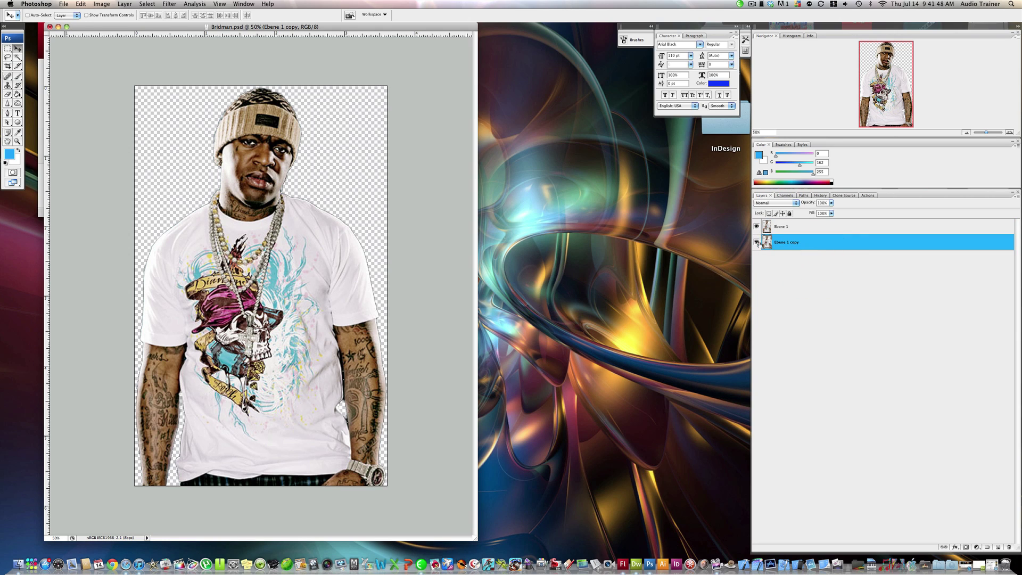
{"action": "left_click", "coordinate": [756, 241]}
{"action": "left_click", "coordinate": [806, 232]}
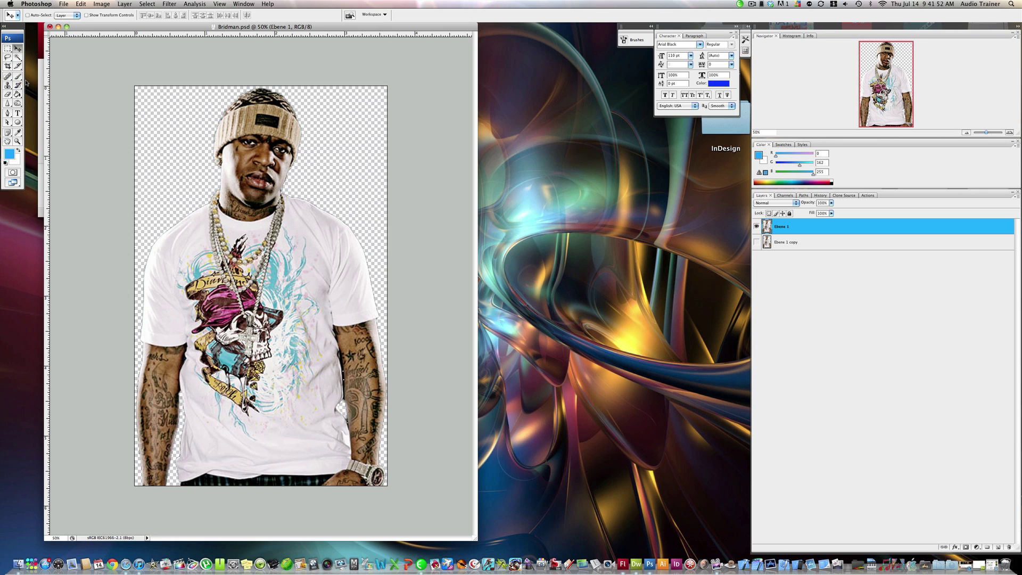
Apply a Posterize adjustment with 2 levels to the Ebene 1 layer
{"action": "left_click", "coordinate": [102, 3]}
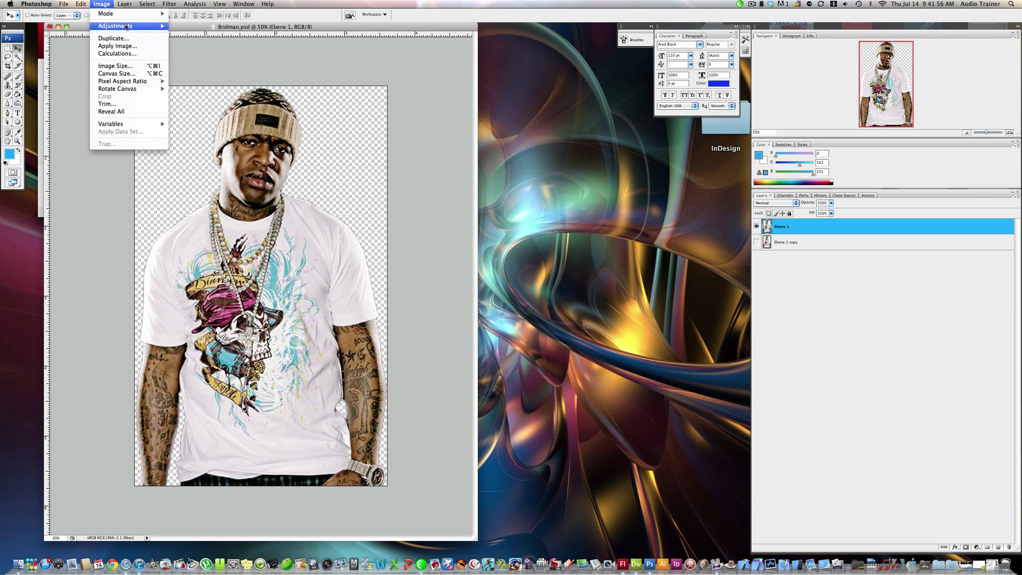
{"action": "mouse_move", "coordinate": [129, 26]}
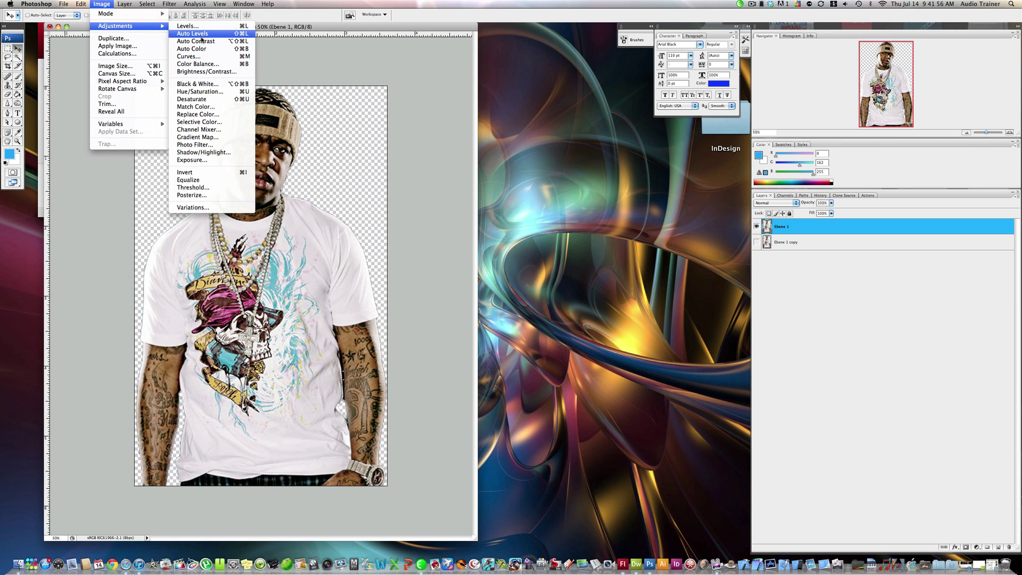
{"action": "left_click", "coordinate": [207, 195]}
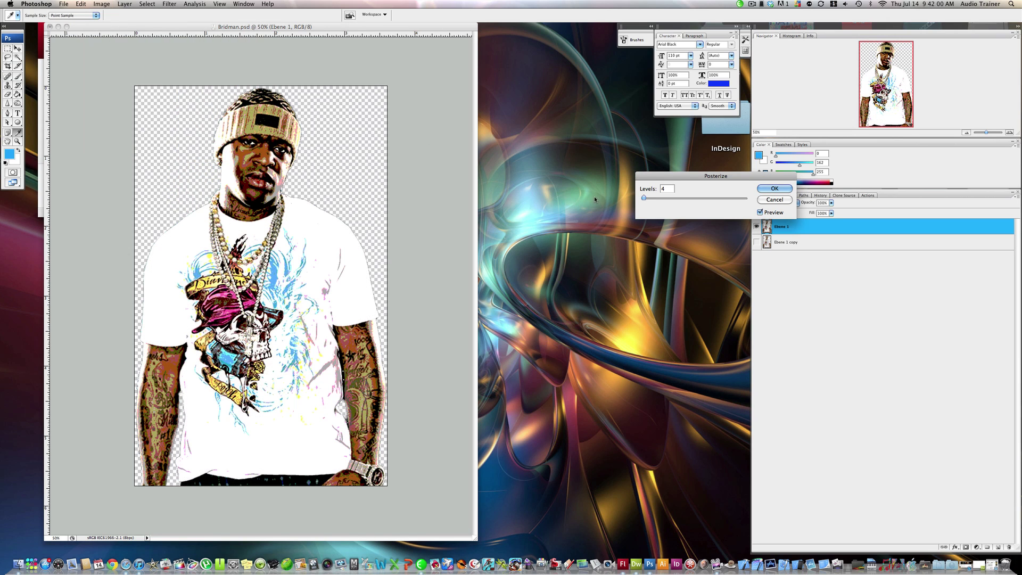
{"action": "left_click_drag", "start_coordinate": [643, 197], "coordinate": [629, 200]}
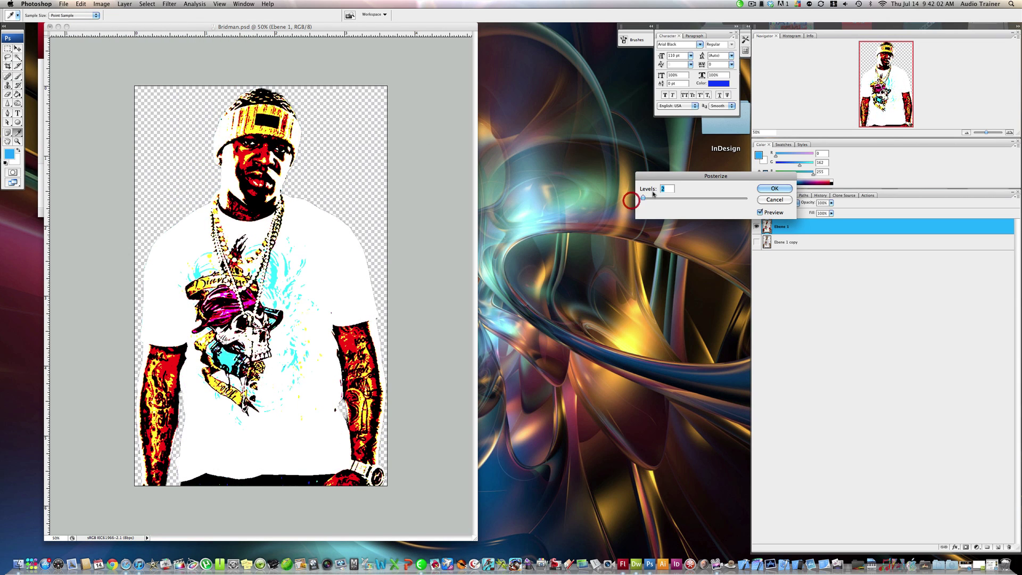
{"action": "left_click_drag", "start_coordinate": [680, 176], "coordinate": [373, 133]}
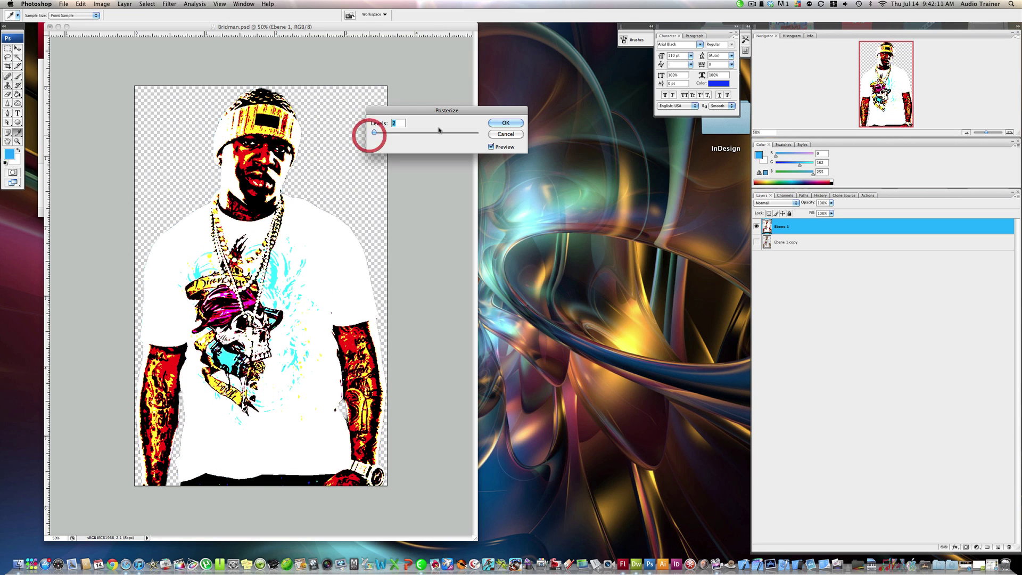
{"action": "left_click", "coordinate": [499, 124]}
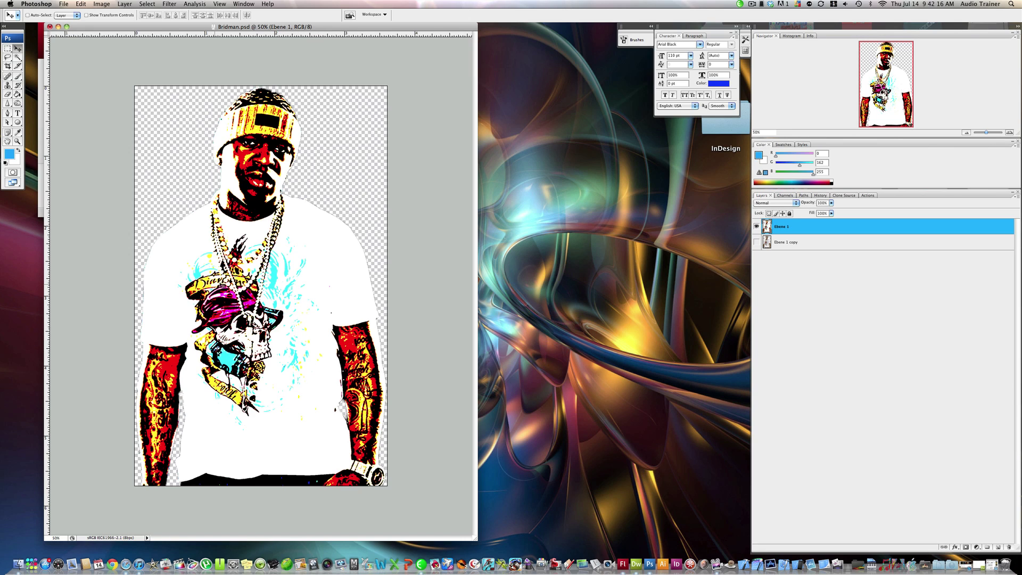
With the Magic Wand, select and delete the white skull graphic on the shirt
{"action": "left_click", "coordinate": [18, 57]}
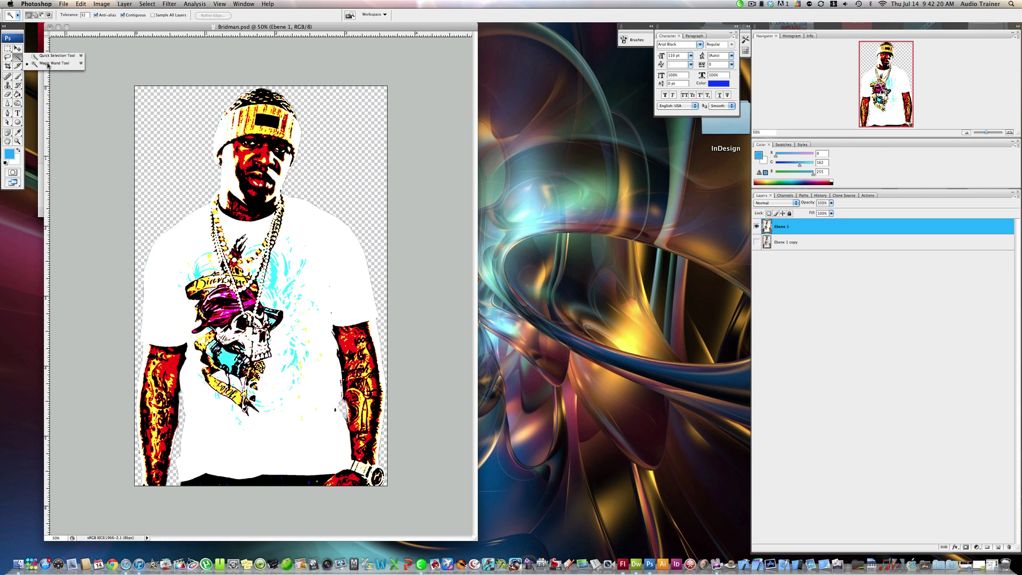
{"action": "left_click", "coordinate": [48, 64]}
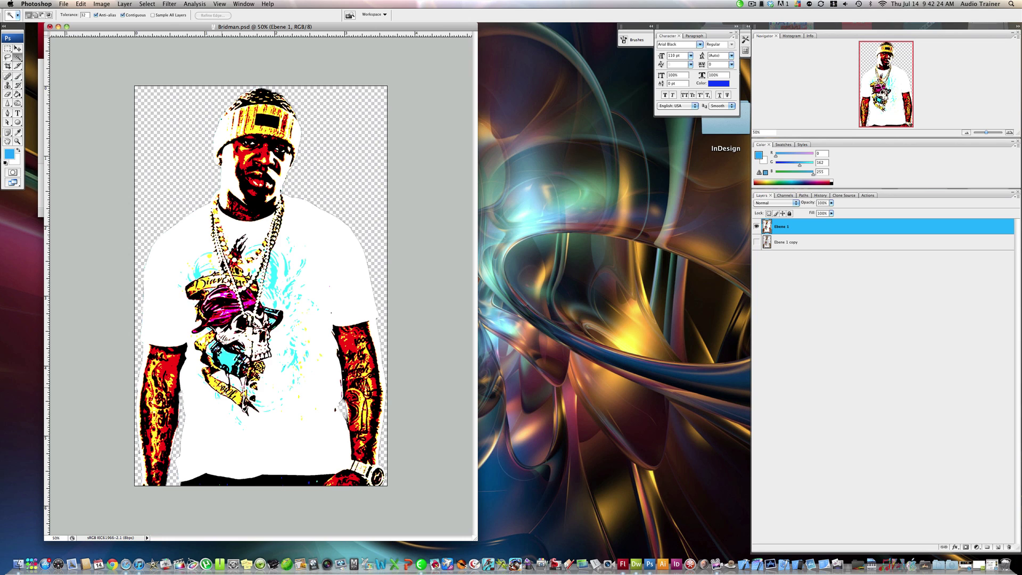
{"action": "left_click", "coordinate": [216, 383]}
{"action": "left_click", "coordinate": [233, 363]}
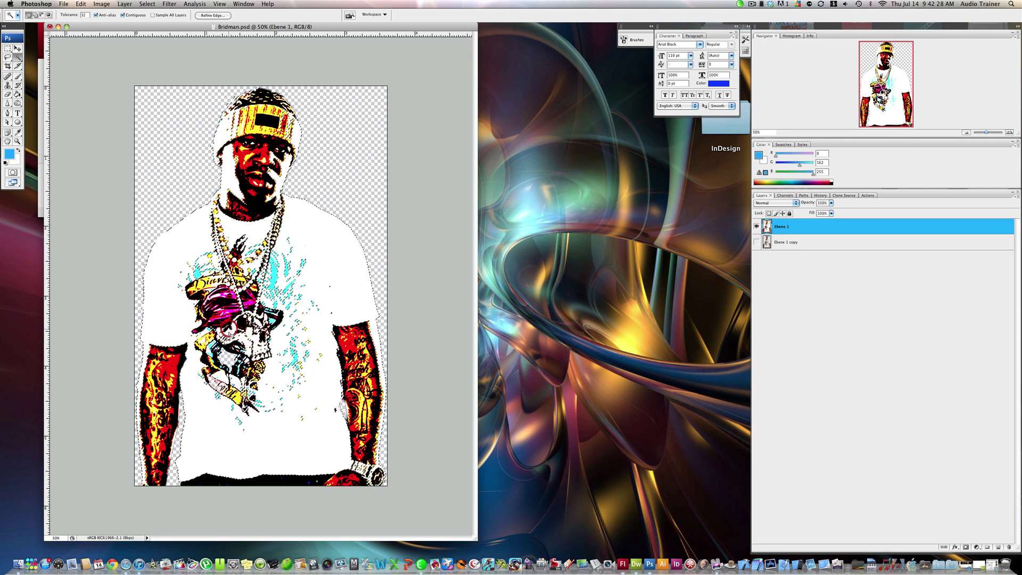
{"action": "left_click", "coordinate": [234, 341]}
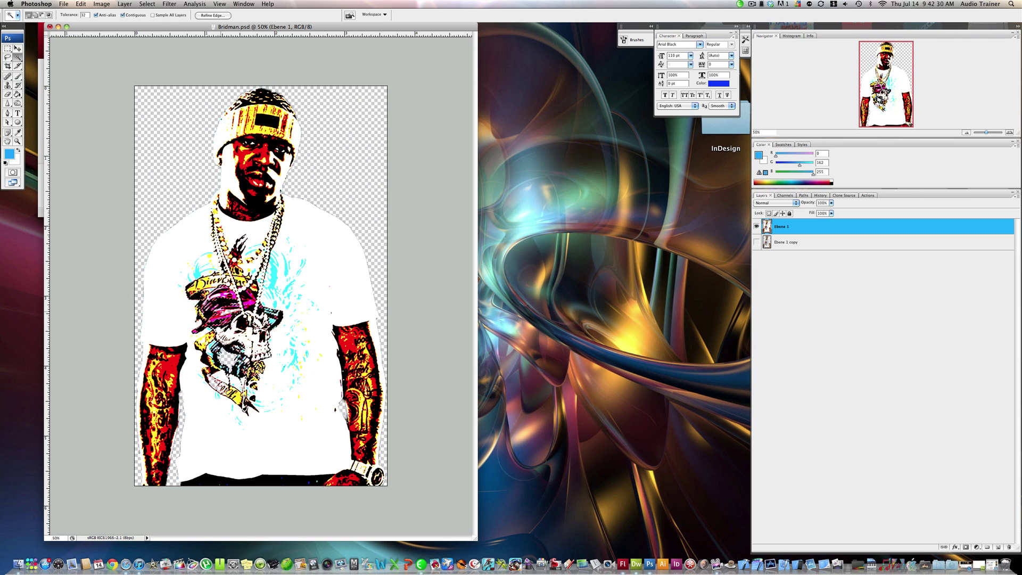
{"action": "key", "text": "Delete"}
{"action": "key", "text": "ctrl+d"}
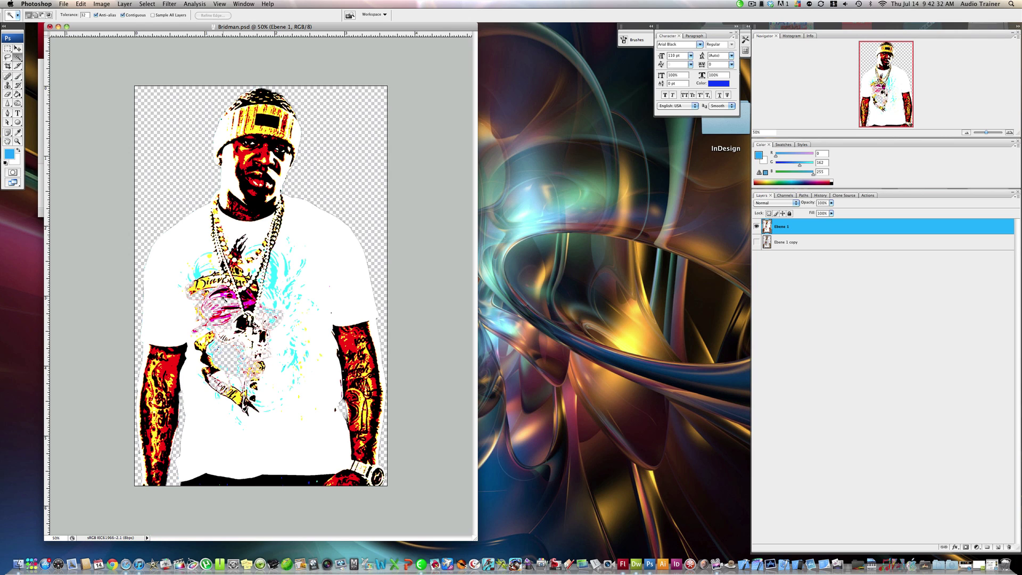
Delete the yellow Diamond banner, then select areas on the left and right forearms
{"action": "left_click", "coordinate": [224, 291]}
{"action": "key", "text": "Delete"}
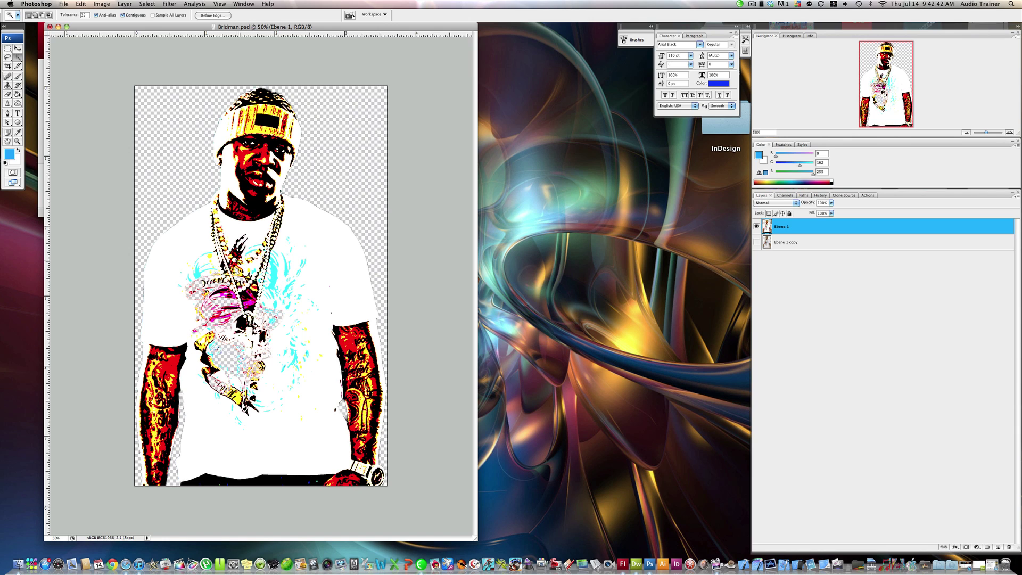
{"action": "key", "text": "super+d"}
{"action": "left_click", "coordinate": [151, 410]}
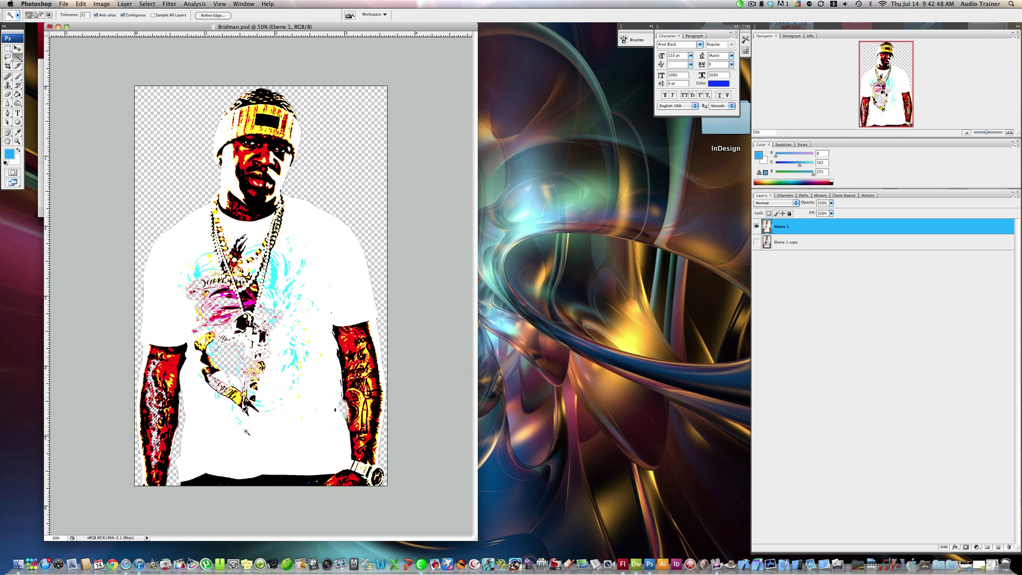
{"action": "key", "text": "super+d"}
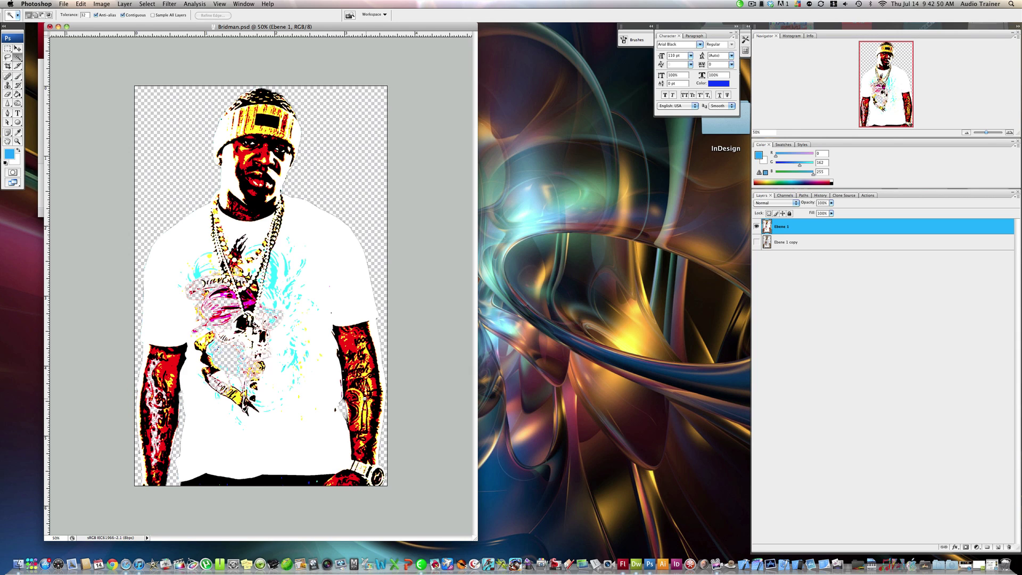
{"action": "left_click", "coordinate": [366, 399]}
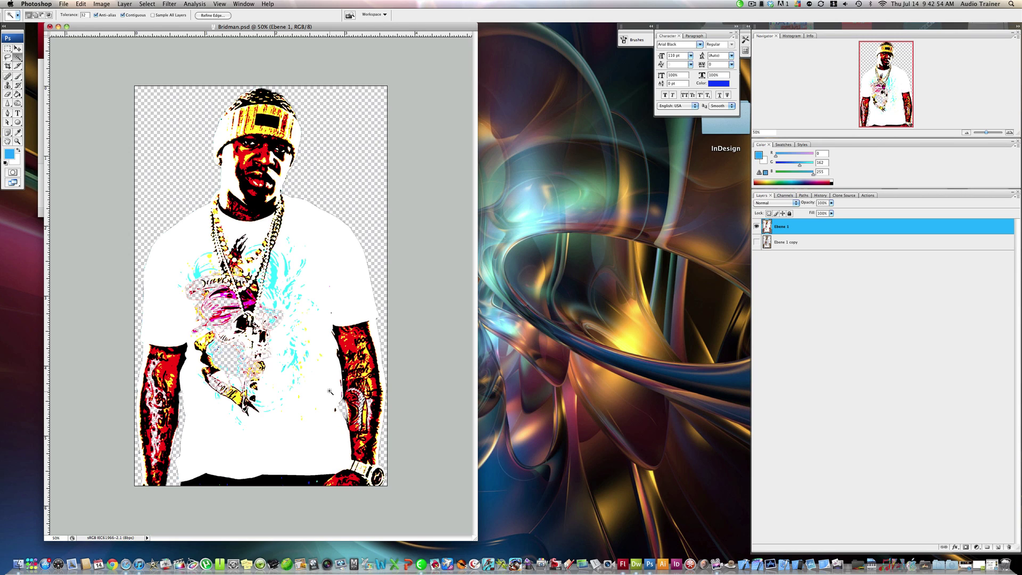
Select all yellow areas with Color Range and delete them
{"action": "key", "text": "super+d"}
{"action": "left_click", "coordinate": [147, 4]}
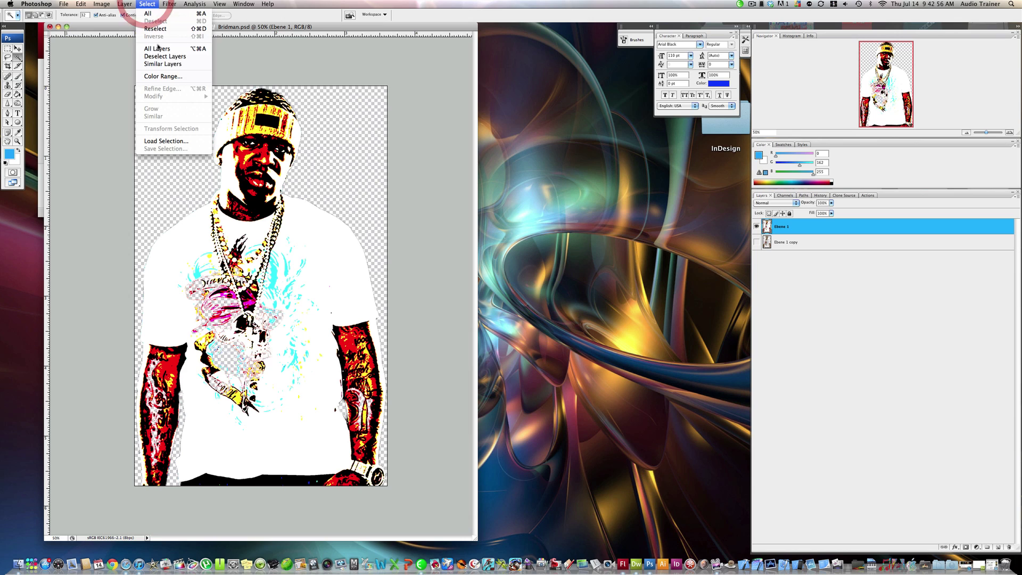
{"action": "left_click", "coordinate": [163, 76]}
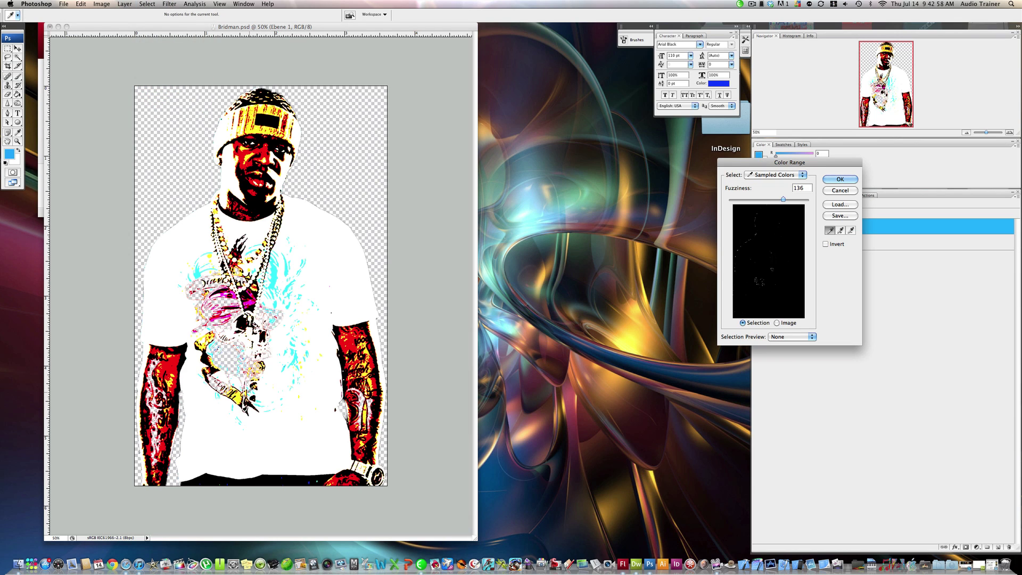
{"action": "left_click", "coordinate": [172, 384]}
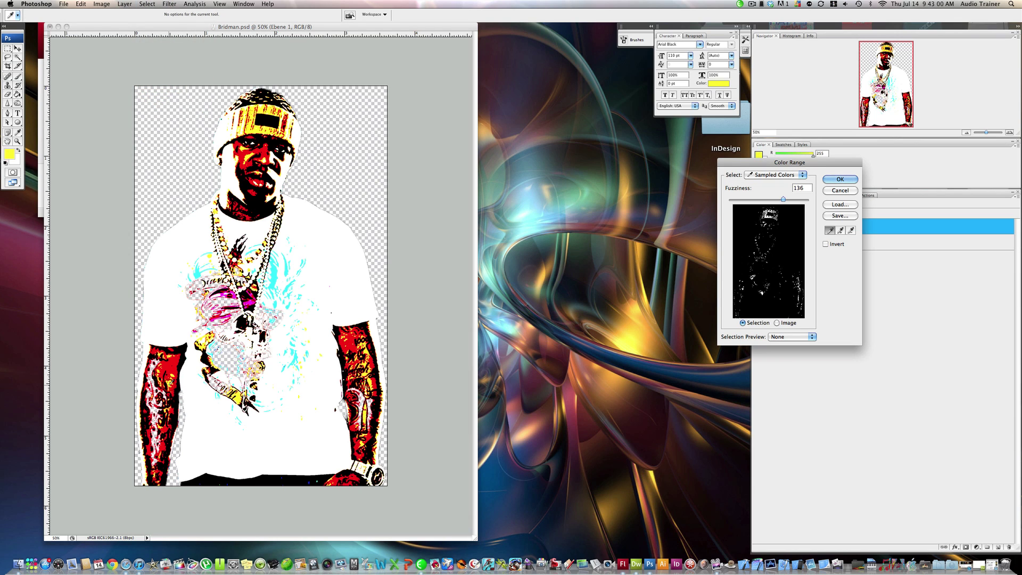
{"action": "key", "text": "Return"}
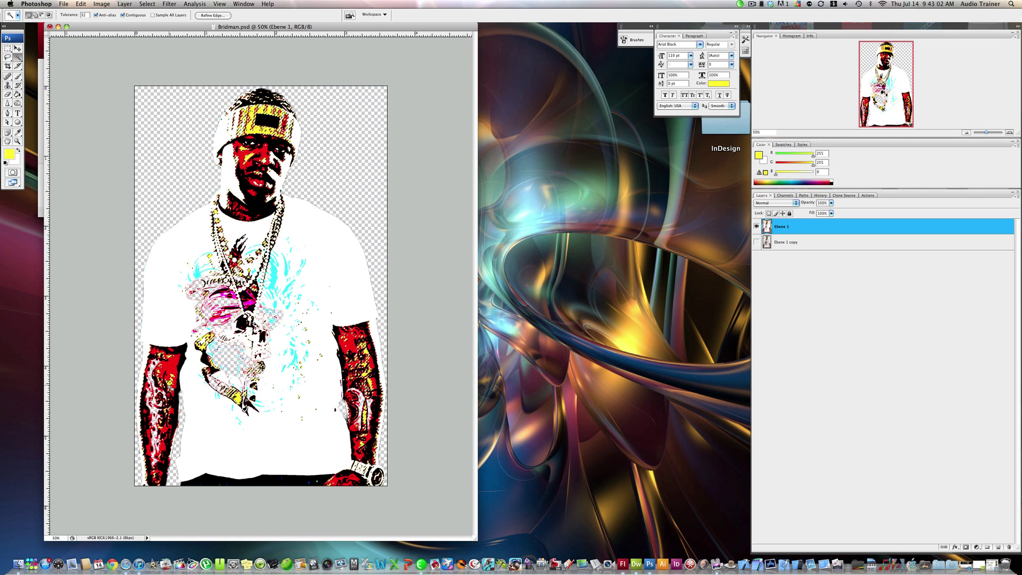
{"action": "key", "text": "Delete"}
{"action": "key", "text": "ctrl+d"}
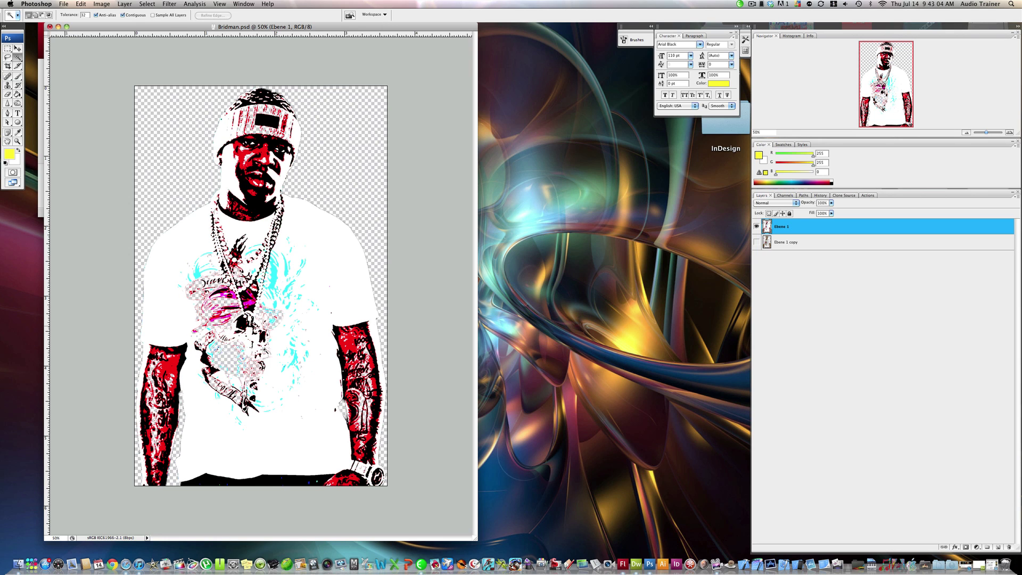
{"action": "left_click", "coordinate": [181, 351]}
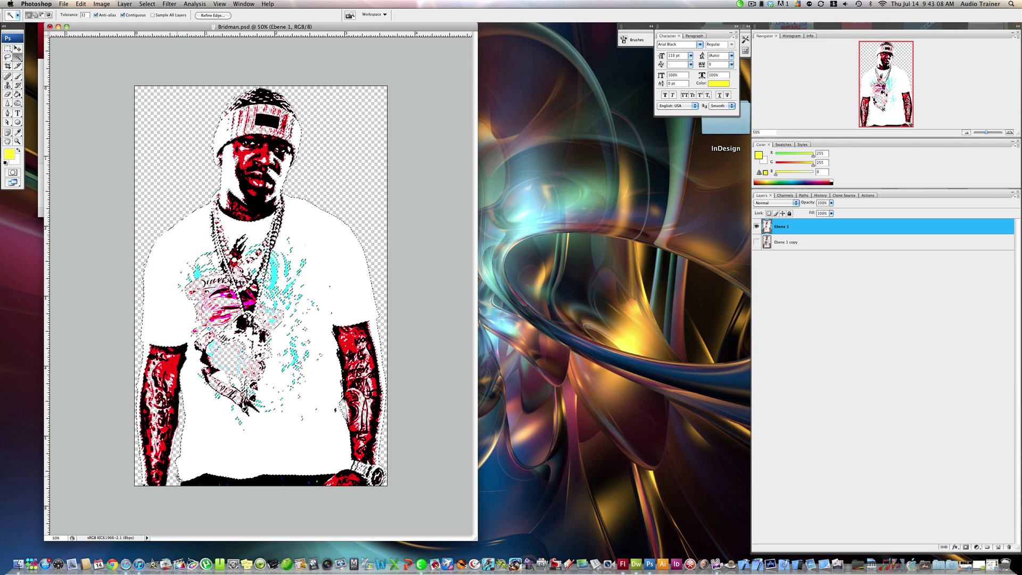
{"action": "left_click", "coordinate": [179, 495]}
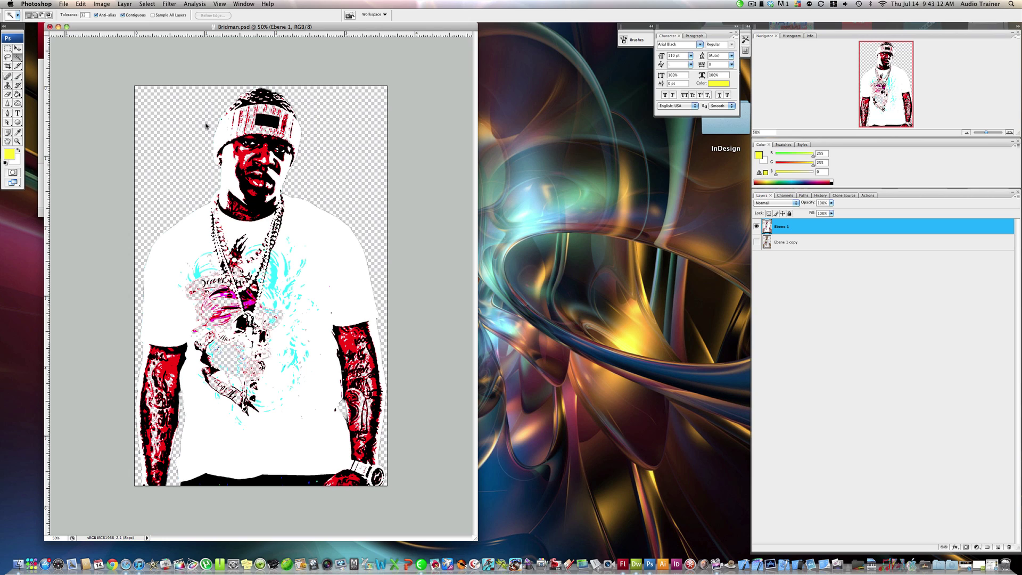
Select the magenta areas with Color Range, then deselect
{"action": "left_click", "coordinate": [146, 4]}
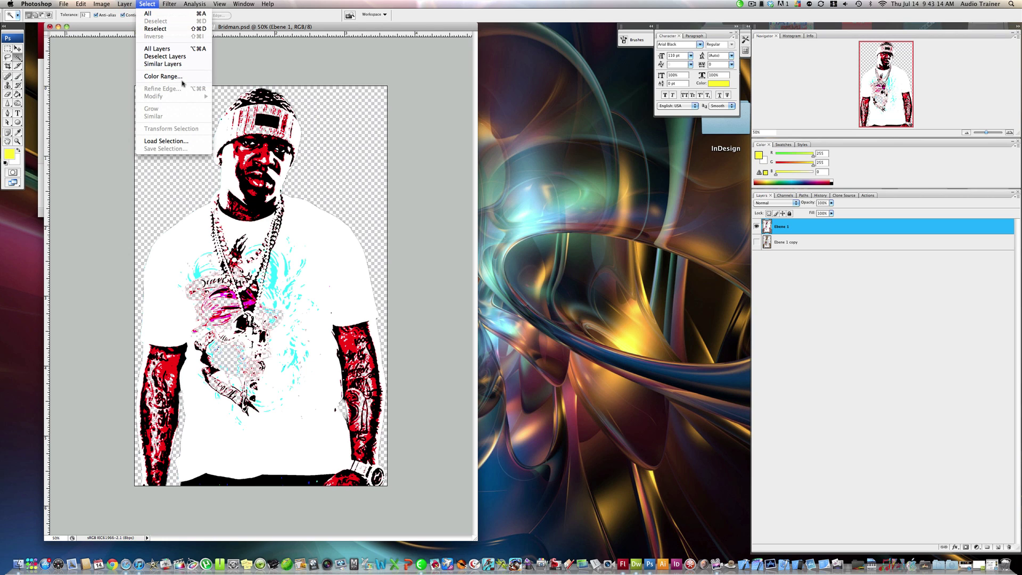
{"action": "key", "text": "Escape"}
{"action": "left_click", "coordinate": [147, 4]}
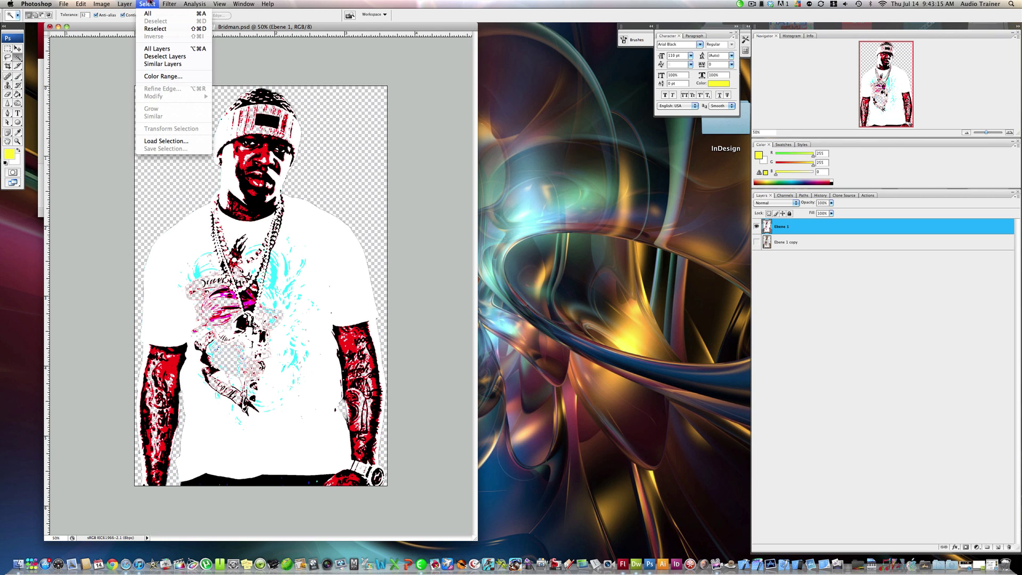
{"action": "left_click", "coordinate": [184, 80]}
{"action": "left_click", "coordinate": [246, 302]}
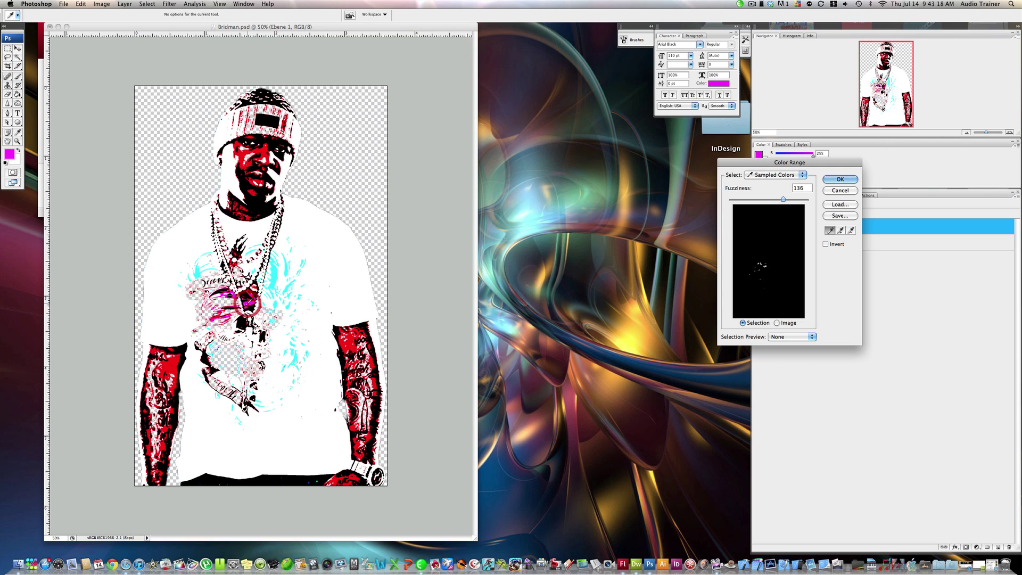
{"action": "key", "text": "Return"}
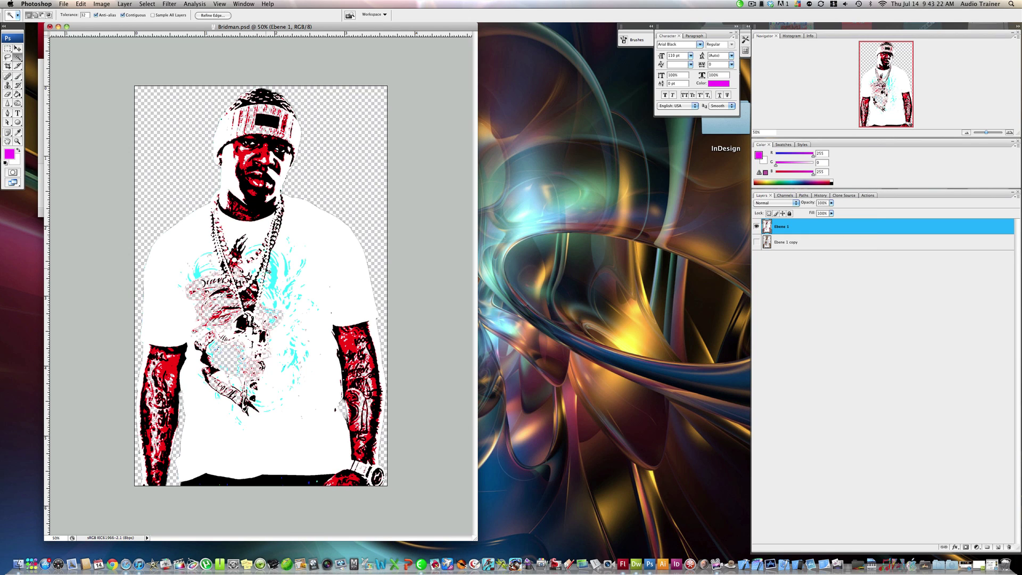
{"action": "key", "text": "super+d"}
Select the cyan chest pixels with Color Range and delete them
{"action": "left_click", "coordinate": [146, 4]}
{"action": "left_click", "coordinate": [182, 73]}
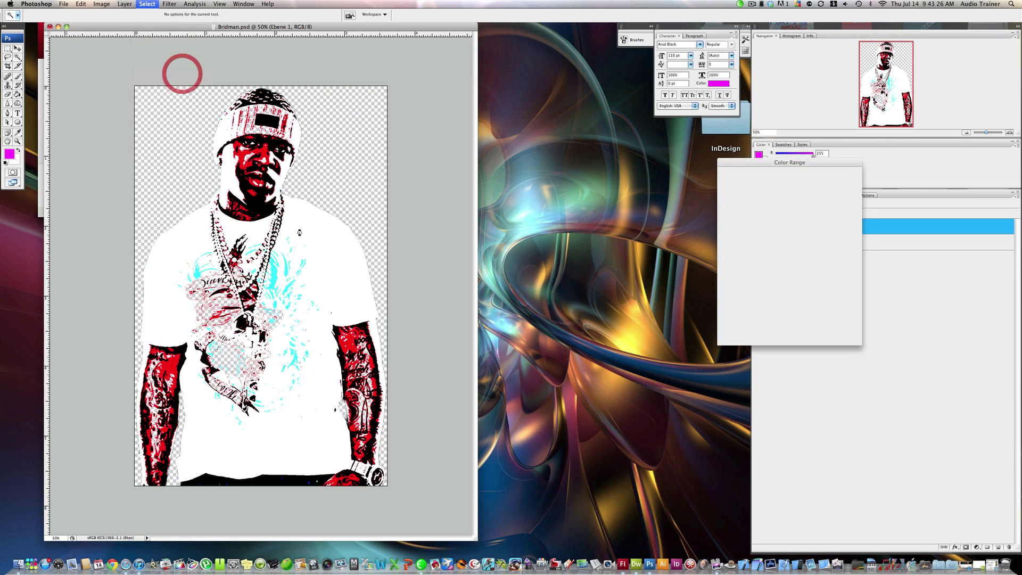
{"action": "left_click", "coordinate": [275, 269]}
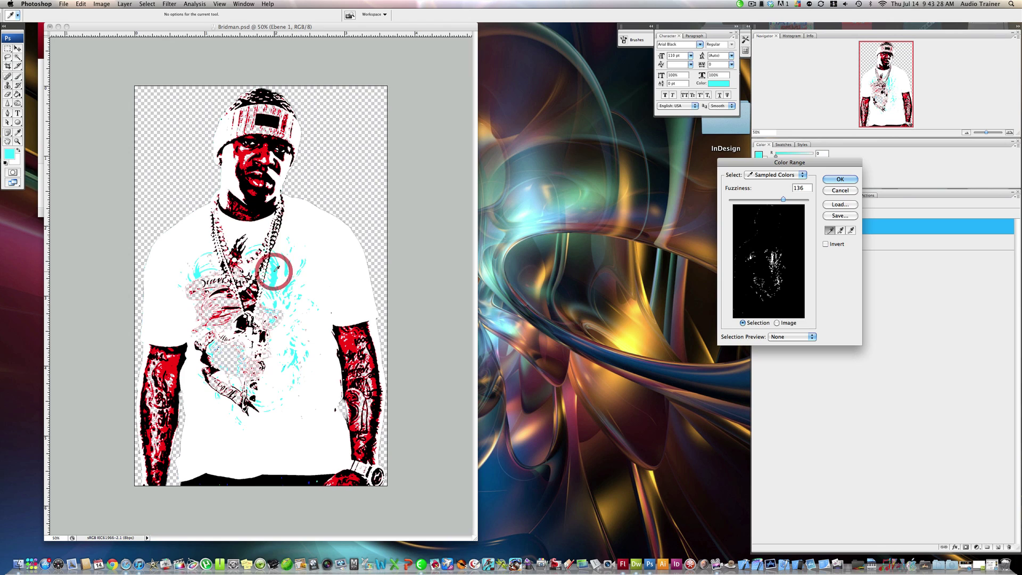
{"action": "key", "text": "Return"}
{"action": "key", "text": "Delete"}
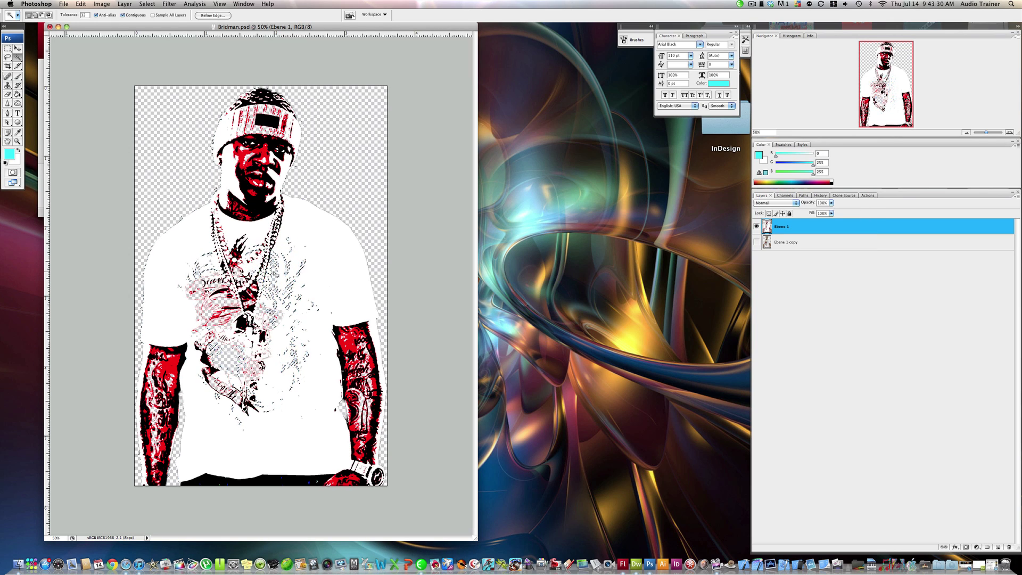
{"action": "key", "text": "super+d"}
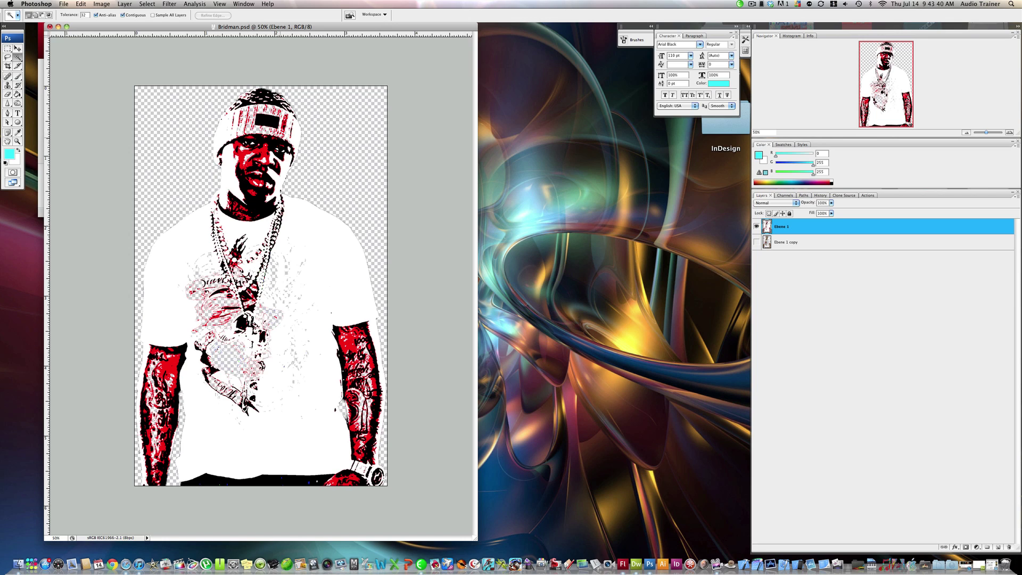
{"action": "left_click", "coordinate": [286, 123]}
{"action": "key", "text": "super+d"}
Duplicate Ebene 1, delete the old Ebene 1 copy, and hide Ebene 1 copy 2 beneath it
{"action": "right_click", "coordinate": [766, 227]}
{"action": "left_click", "coordinate": [780, 244]}
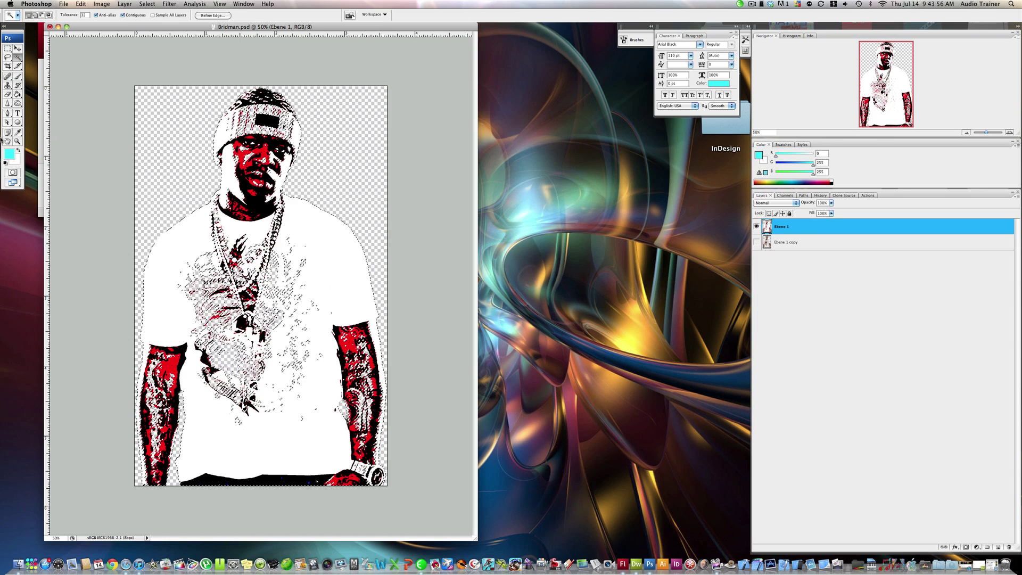
{"action": "key", "text": "super+d"}
{"action": "right_click", "coordinate": [814, 228]}
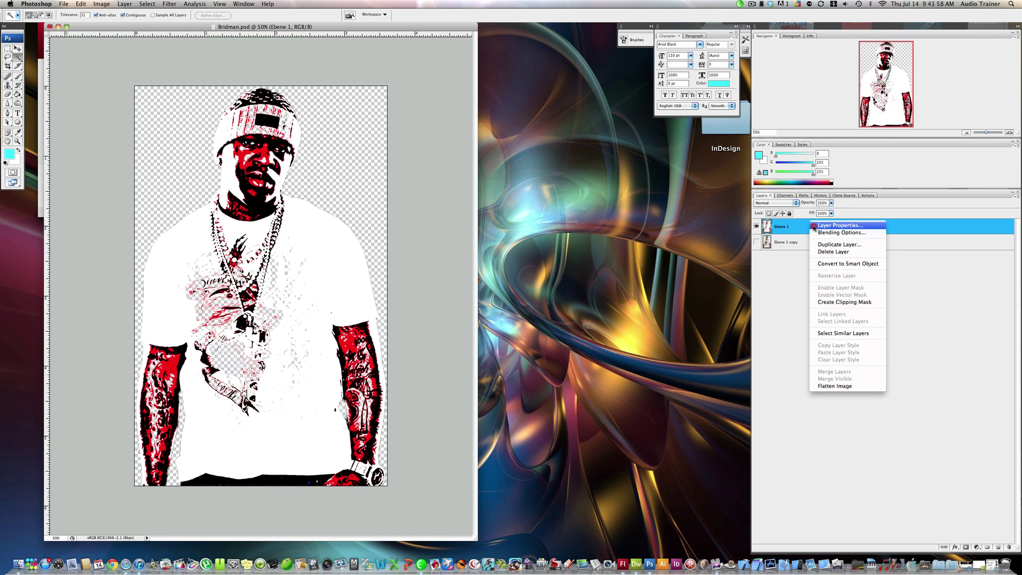
{"action": "left_click", "coordinate": [839, 245]}
{"action": "key", "text": "Return"}
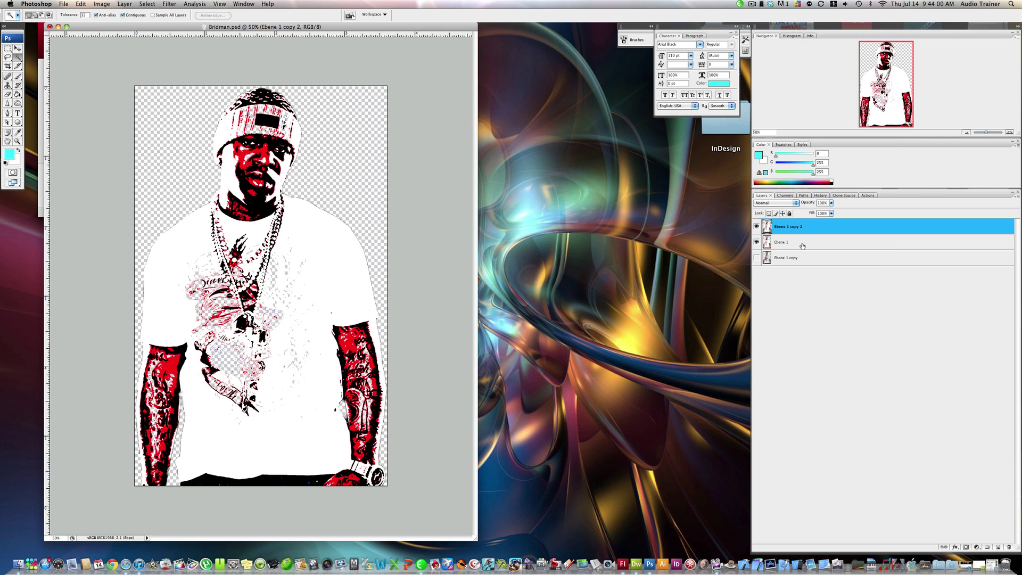
{"action": "right_click", "coordinate": [806, 254]}
{"action": "left_click", "coordinate": [831, 280]}
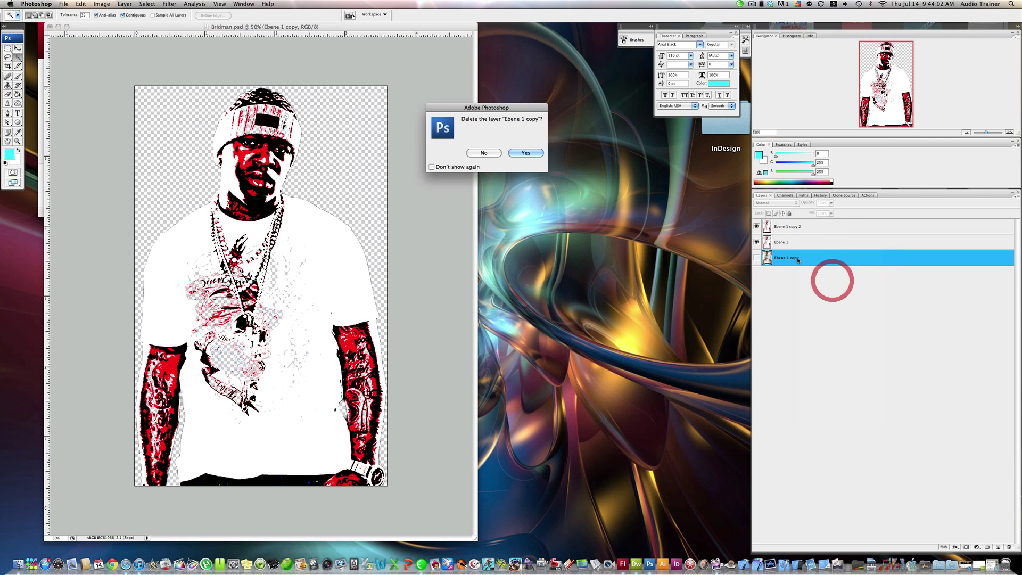
{"action": "key", "text": "Return"}
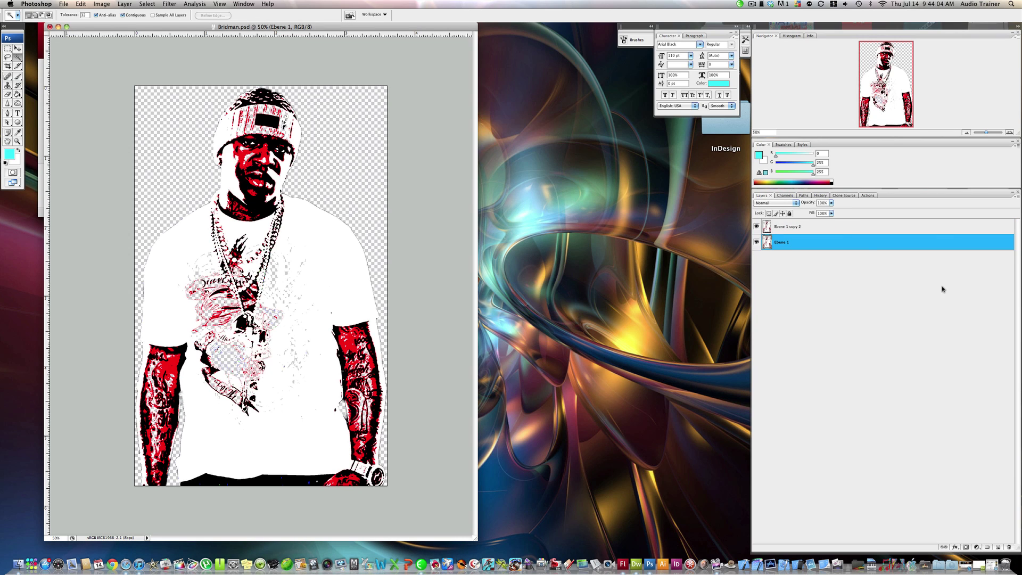
{"action": "left_click_drag", "start_coordinate": [842, 228], "coordinate": [844, 290]}
{"action": "left_click", "coordinate": [757, 242]}
{"action": "left_click", "coordinate": [795, 226]}
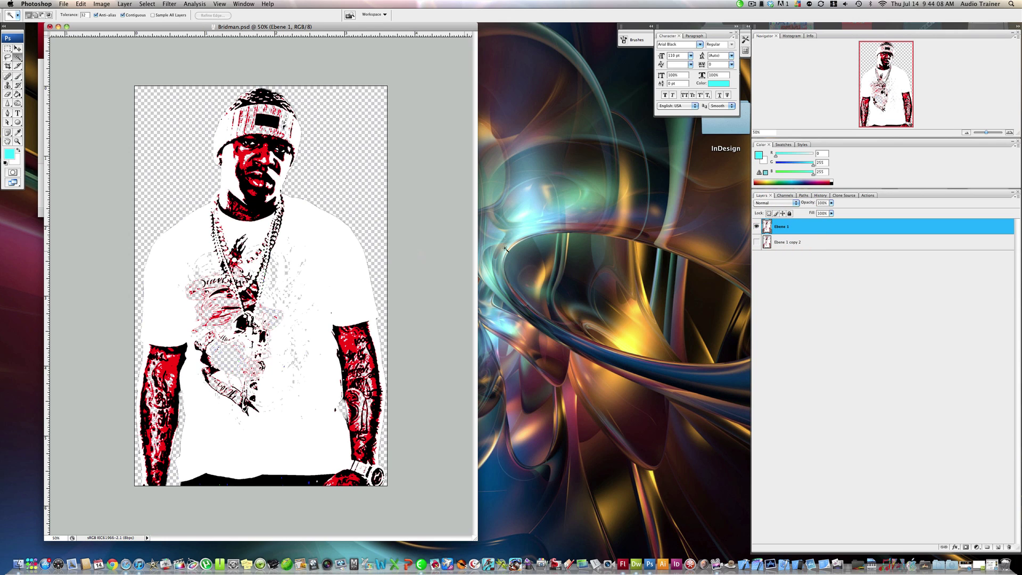
Select Ebene 1's pixels and paint the figure black with a 175 px brush
{"action": "right_click", "coordinate": [768, 231]}
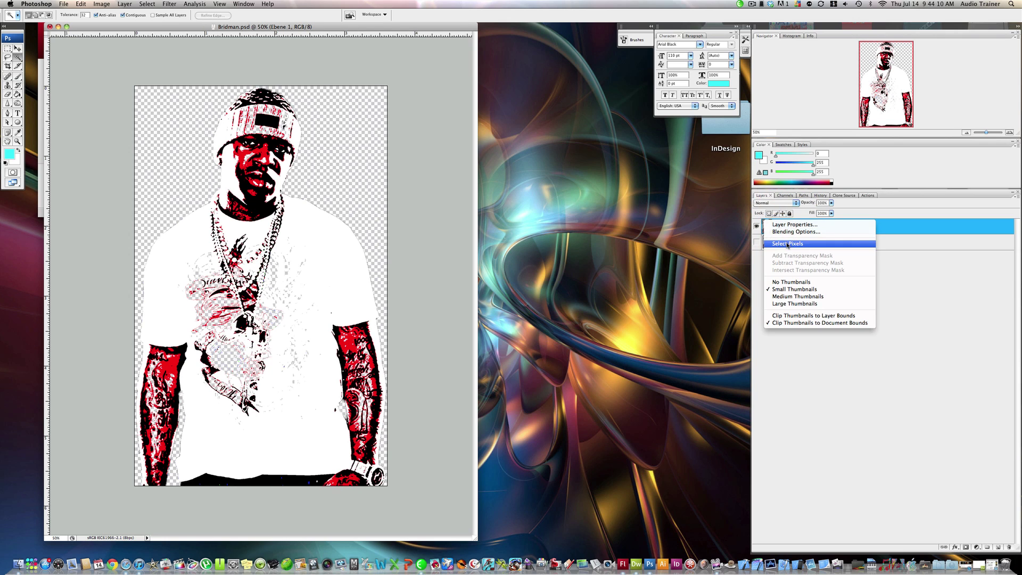
{"action": "left_click", "coordinate": [786, 242]}
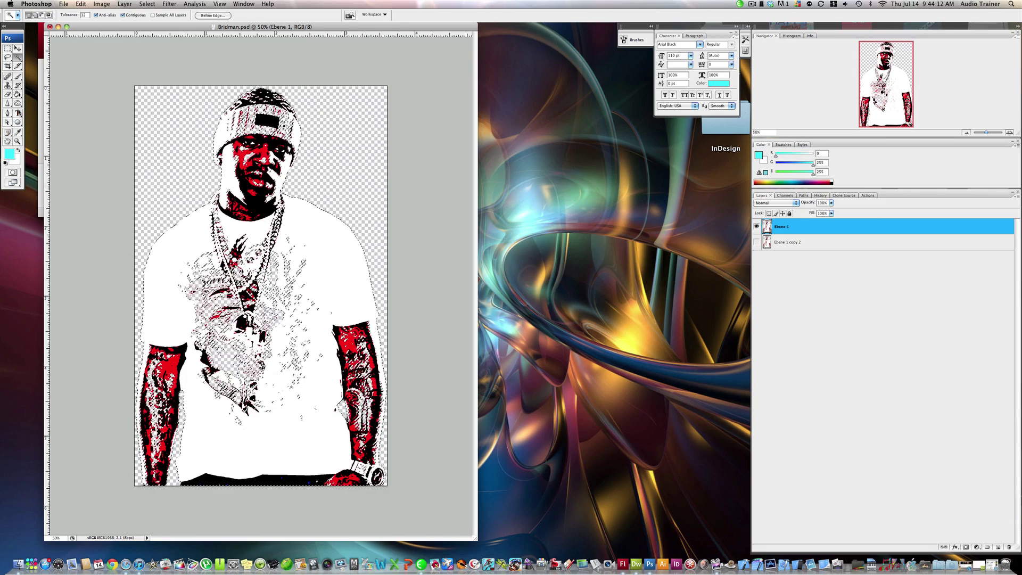
{"action": "key", "text": "d"}
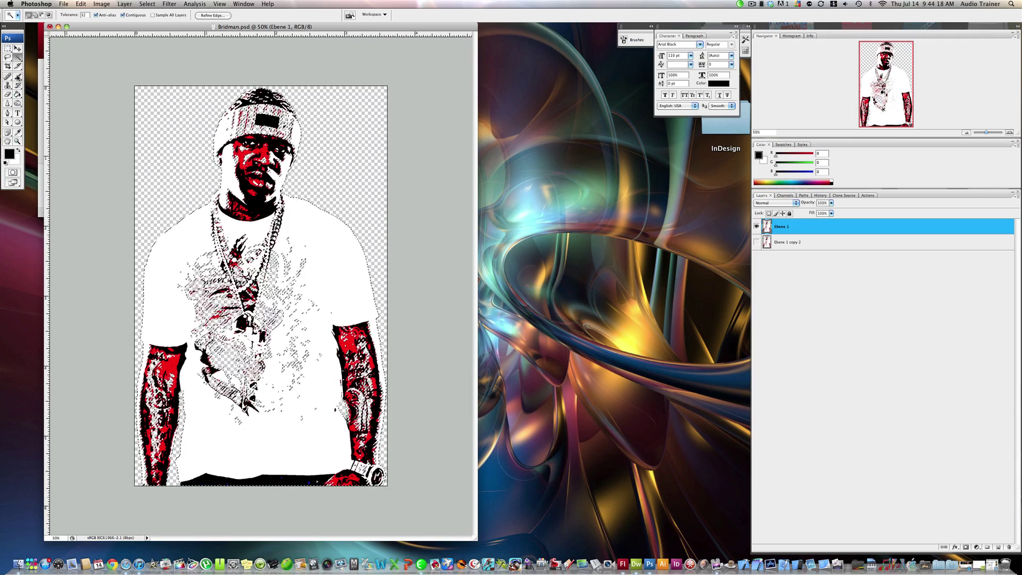
{"action": "left_click", "coordinate": [7, 76]}
{"action": "left_click", "coordinate": [51, 14]}
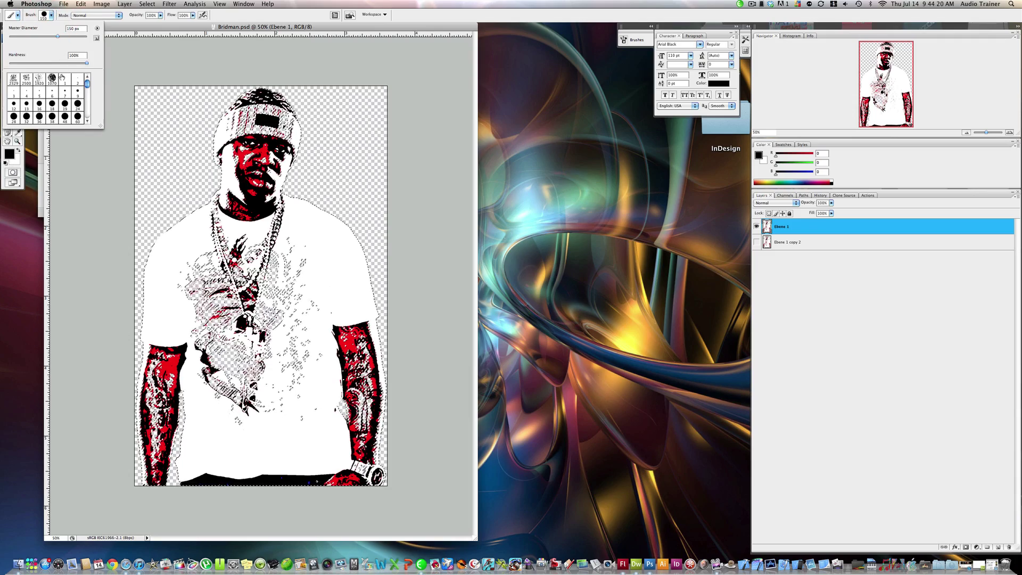
{"action": "left_click", "coordinate": [78, 104]}
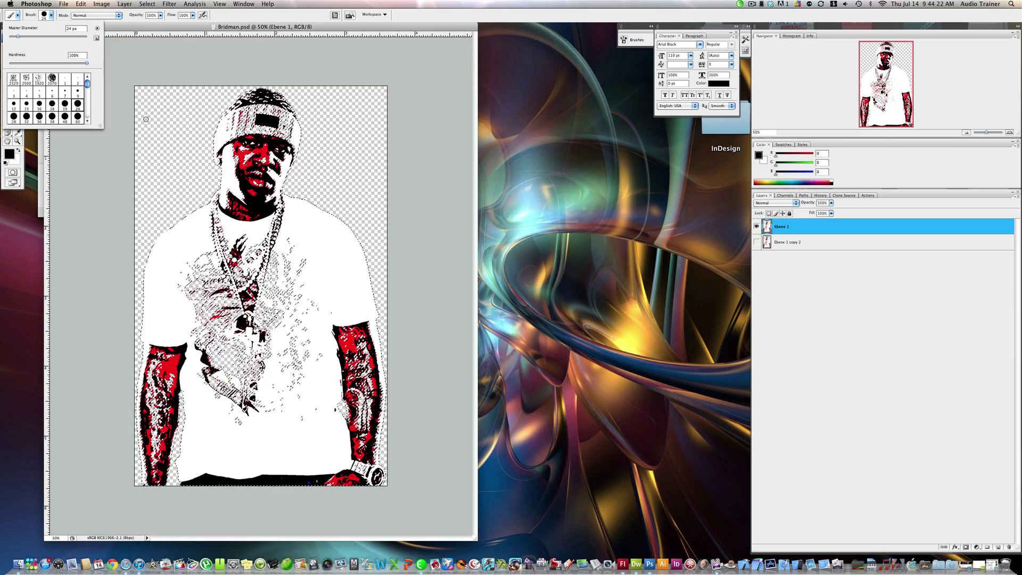
{"action": "left_click", "coordinate": [145, 119]}
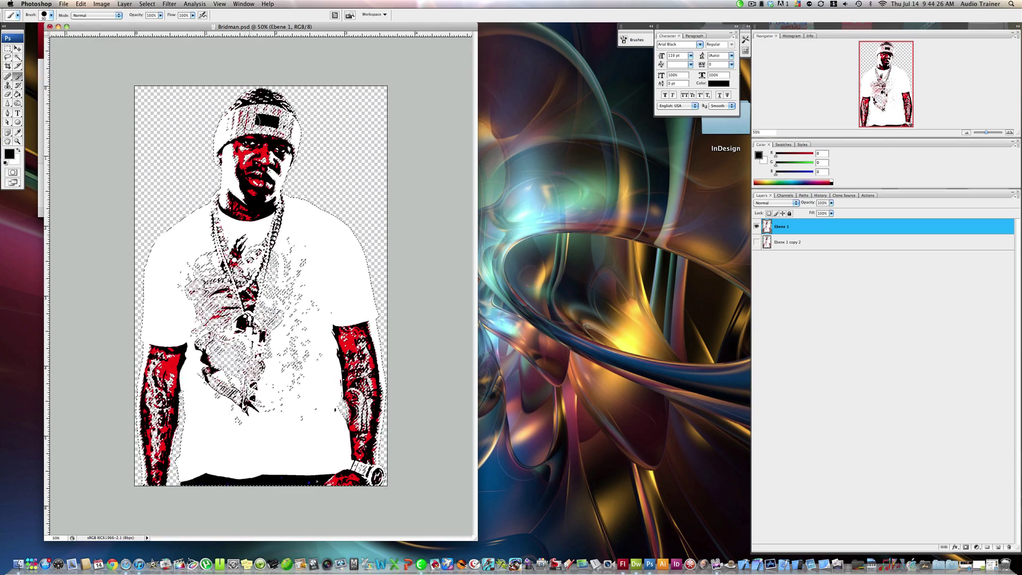
{"action": "key", "text": "bracketright"}
{"action": "key", "text": "bracketright"}
{"action": "key", "text": "bracketright"}
{"action": "key", "text": "bracketright"}
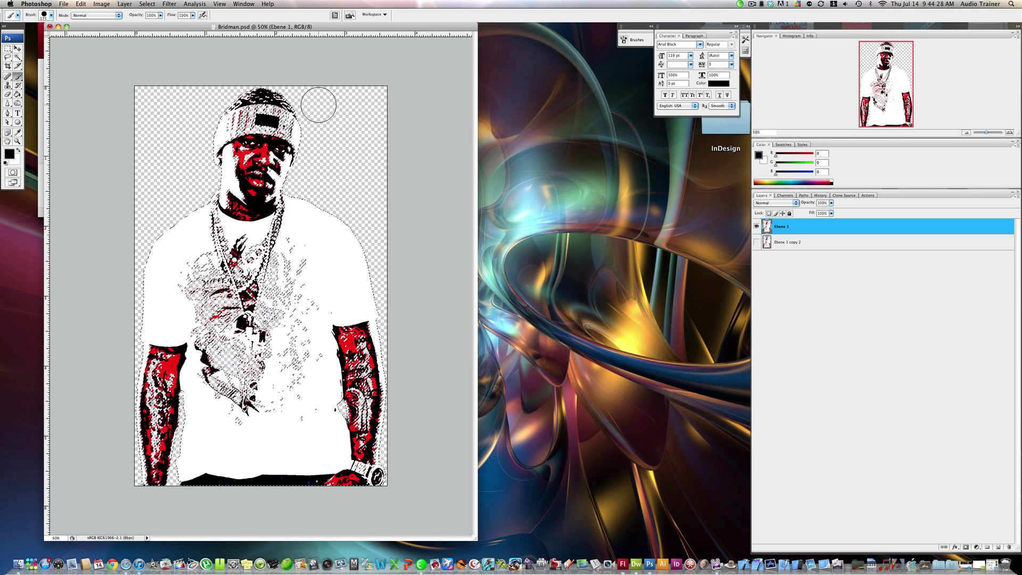
{"action": "mouse_move", "coordinate": [319, 105]}
{"action": "left_mouse_down"}
{"action": "mouse_move", "coordinate": [334, 131]}
{"action": "mouse_move", "coordinate": [136, 160]}
{"action": "mouse_move", "coordinate": [194, 206]}
{"action": "mouse_move", "coordinate": [226, 185]}
{"action": "mouse_move", "coordinate": [333, 205]}
{"action": "mouse_move", "coordinate": [290, 240]}
{"action": "mouse_move", "coordinate": [198, 242]}
{"action": "mouse_move", "coordinate": [191, 248]}
{"action": "mouse_move", "coordinate": [246, 243]}
{"action": "mouse_move", "coordinate": [159, 273]}
{"action": "mouse_move", "coordinate": [415, 255]}
{"action": "mouse_move", "coordinate": [471, 267]}
{"action": "mouse_move", "coordinate": [182, 297]}
{"action": "mouse_move", "coordinate": [344, 294]}
{"action": "mouse_move", "coordinate": [357, 311]}
{"action": "mouse_move", "coordinate": [125, 342]}
{"action": "mouse_move", "coordinate": [157, 327]}
{"action": "mouse_move", "coordinate": [174, 350]}
{"action": "mouse_move", "coordinate": [130, 530]}
{"action": "mouse_move", "coordinate": [267, 469]}
{"action": "mouse_move", "coordinate": [190, 427]}
{"action": "mouse_move", "coordinate": [192, 414]}
{"action": "mouse_move", "coordinate": [181, 440]}
{"action": "mouse_move", "coordinate": [206, 461]}
{"action": "mouse_move", "coordinate": [385, 481]}
{"action": "mouse_move", "coordinate": [286, 484]}
{"action": "mouse_move", "coordinate": [164, 461]}
{"action": "mouse_move", "coordinate": [291, 466]}
{"action": "mouse_move", "coordinate": [287, 456]}
{"action": "mouse_move", "coordinate": [382, 443]}
{"action": "mouse_move", "coordinate": [233, 446]}
{"action": "mouse_move", "coordinate": [414, 404]}
{"action": "mouse_move", "coordinate": [334, 399]}
{"action": "mouse_move", "coordinate": [421, 390]}
{"action": "mouse_move", "coordinate": [263, 356]}
{"action": "mouse_move", "coordinate": [376, 349]}
{"action": "left_mouse_up"}
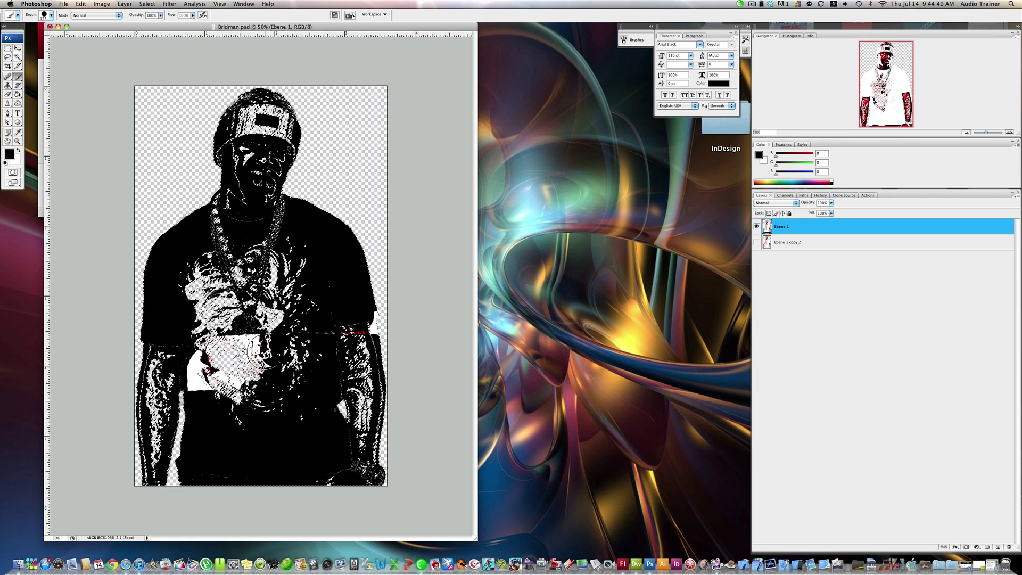
{"action": "mouse_move", "coordinate": [257, 354]}
{"action": "left_mouse_down"}
{"action": "mouse_move", "coordinate": [378, 340]}
{"action": "mouse_move", "coordinate": [287, 341]}
{"action": "mouse_move", "coordinate": [278, 360]}
{"action": "mouse_move", "coordinate": [194, 392]}
{"action": "mouse_move", "coordinate": [276, 395]}
{"action": "mouse_move", "coordinate": [261, 386]}
{"action": "mouse_move", "coordinate": [382, 351]}
{"action": "mouse_move", "coordinate": [324, 319]}
{"action": "mouse_move", "coordinate": [344, 308]}
{"action": "mouse_move", "coordinate": [258, 381]}
{"action": "mouse_move", "coordinate": [361, 459]}
{"action": "left_mouse_up"}
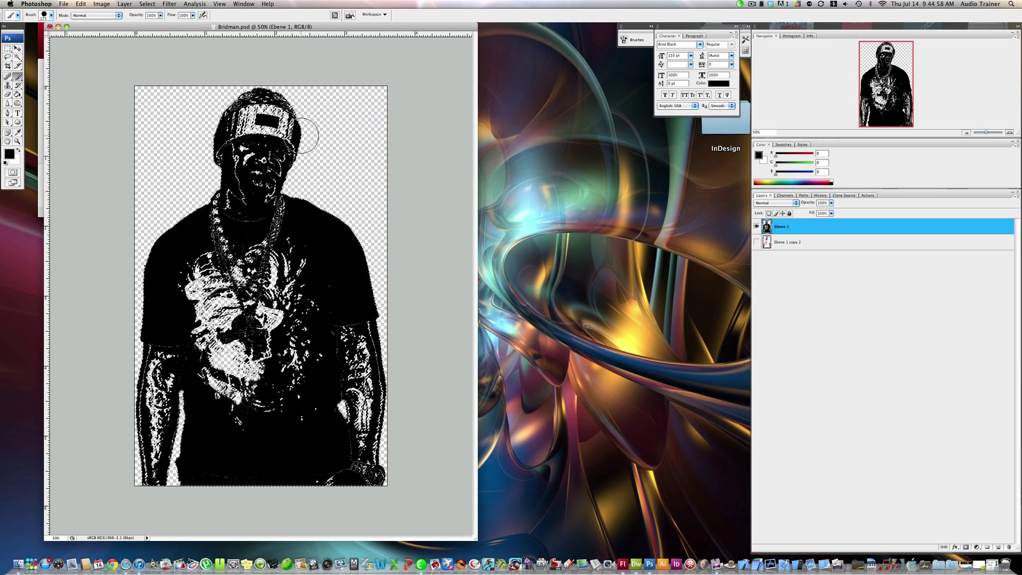
Undo the black painting, delete the sunglasses pixels, and select Ebene 1's figure pixels
{"action": "key", "text": "super+z"}
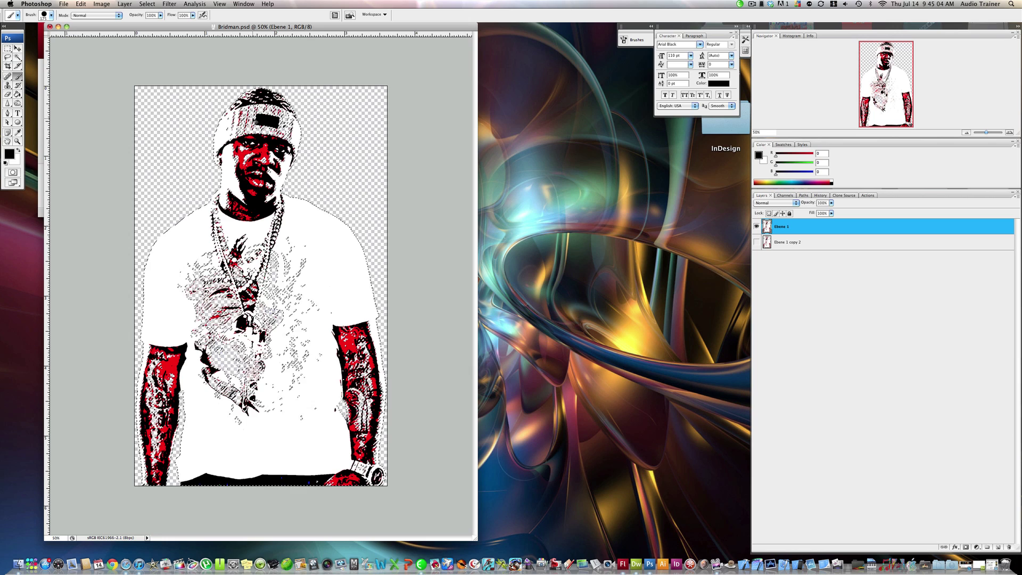
{"action": "left_click", "coordinate": [18, 60]}
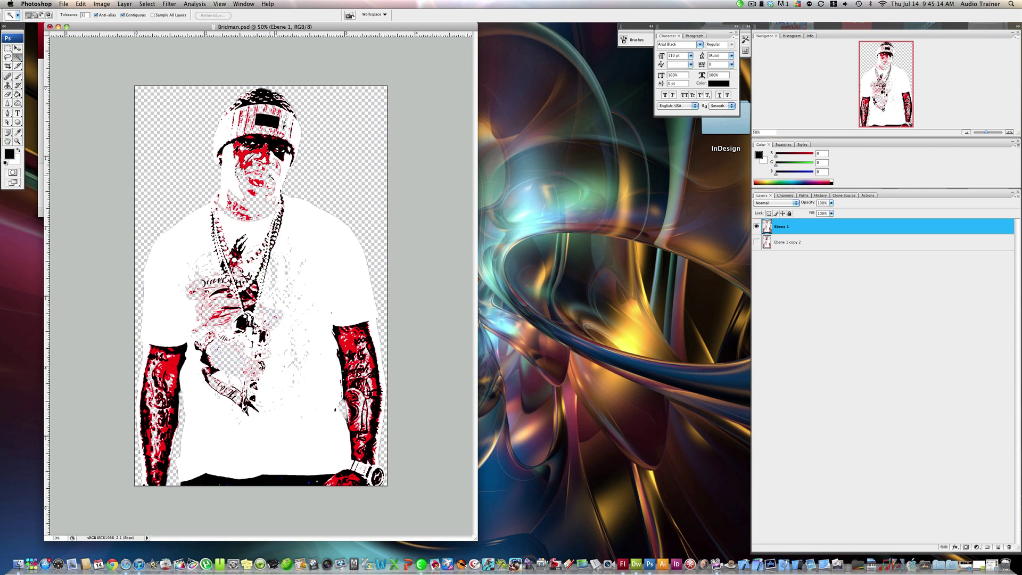
{"action": "left_click", "coordinate": [268, 176]}
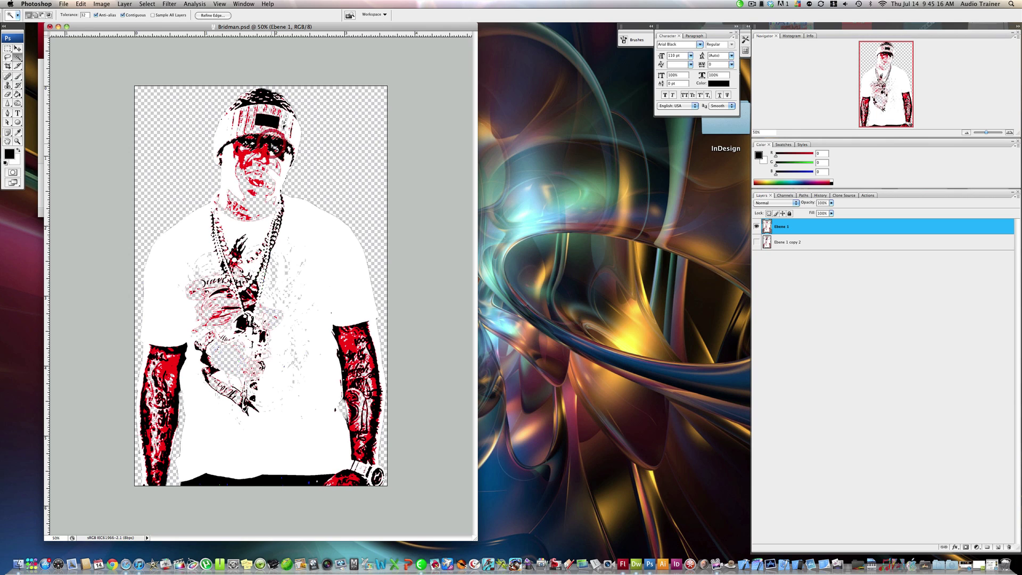
{"action": "key", "text": "Delete"}
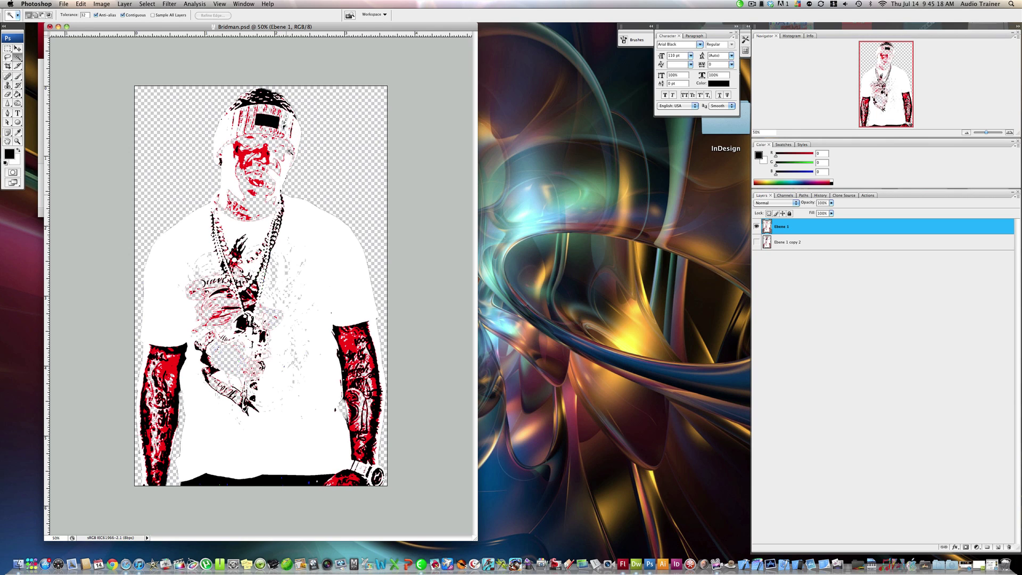
{"action": "right_click", "coordinate": [766, 227]}
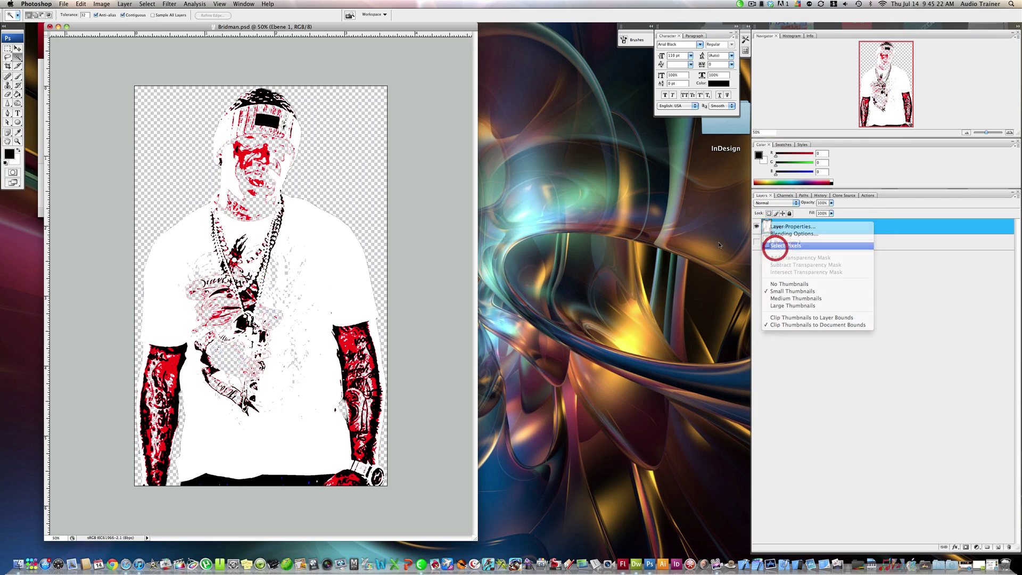
{"action": "left_click", "coordinate": [777, 246]}
Brush black over the hair, cap, sunglasses, left shoulder, arm and lower shirt
{"action": "key", "text": "b"}
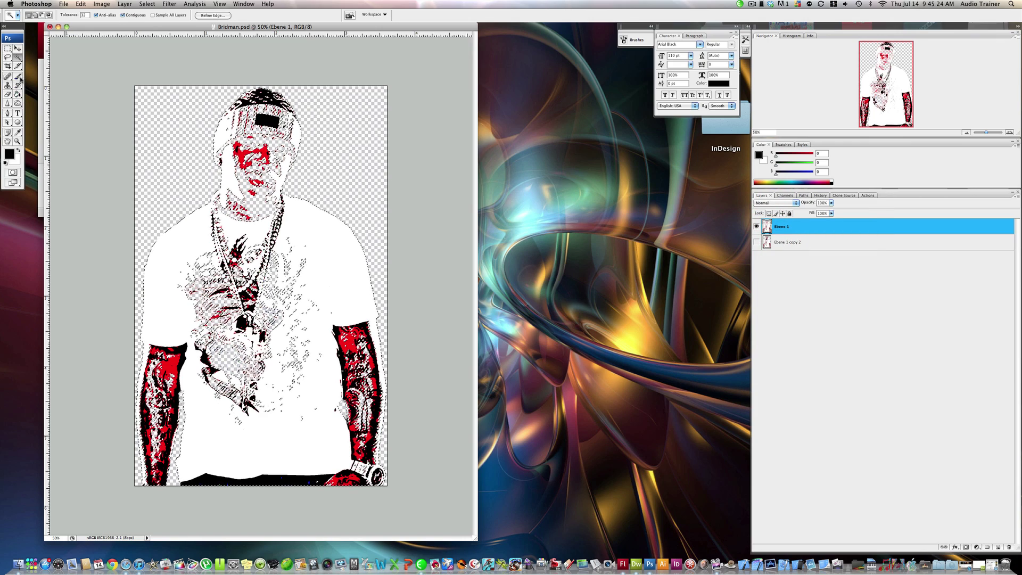
{"action": "mouse_move", "coordinate": [155, 122]}
{"action": "left_mouse_down"}
{"action": "mouse_move", "coordinate": [242, 101]}
{"action": "mouse_move", "coordinate": [192, 132]}
{"action": "mouse_move", "coordinate": [267, 160]}
{"action": "mouse_move", "coordinate": [256, 185]}
{"action": "mouse_move", "coordinate": [360, 189]}
{"action": "mouse_move", "coordinate": [294, 204]}
{"action": "mouse_move", "coordinate": [349, 224]}
{"action": "mouse_move", "coordinate": [195, 234]}
{"action": "mouse_move", "coordinate": [226, 199]}
{"action": "mouse_move", "coordinate": [308, 211]}
{"action": "mouse_move", "coordinate": [228, 214]}
{"action": "mouse_move", "coordinate": [258, 155]}
{"action": "left_mouse_up"}
{"action": "mouse_move", "coordinate": [223, 226]}
{"action": "left_mouse_down"}
{"action": "mouse_move", "coordinate": [134, 267]}
{"action": "mouse_move", "coordinate": [129, 320]}
{"action": "mouse_move", "coordinate": [183, 321]}
{"action": "mouse_move", "coordinate": [105, 529]}
{"action": "mouse_move", "coordinate": [173, 481]}
{"action": "mouse_move", "coordinate": [140, 480]}
{"action": "mouse_move", "coordinate": [141, 515]}
{"action": "mouse_move", "coordinate": [397, 500]}
{"action": "mouse_move", "coordinate": [498, 441]}
{"action": "mouse_move", "coordinate": [481, 419]}
{"action": "mouse_move", "coordinate": [494, 423]}
{"action": "mouse_move", "coordinate": [213, 451]}
{"action": "mouse_move", "coordinate": [318, 455]}
{"action": "mouse_move", "coordinate": [303, 373]}
{"action": "mouse_move", "coordinate": [209, 346]}
{"action": "mouse_move", "coordinate": [178, 395]}
{"action": "mouse_move", "coordinate": [195, 418]}
{"action": "mouse_move", "coordinate": [233, 406]}
{"action": "mouse_move", "coordinate": [291, 344]}
{"action": "mouse_move", "coordinate": [257, 313]}
{"action": "mouse_move", "coordinate": [104, 343]}
{"action": "mouse_move", "coordinate": [292, 345]}
{"action": "mouse_move", "coordinate": [426, 327]}
{"action": "mouse_move", "coordinate": [169, 300]}
{"action": "mouse_move", "coordinate": [403, 254]}
{"action": "mouse_move", "coordinate": [392, 226]}
{"action": "mouse_move", "coordinate": [259, 238]}
{"action": "mouse_move", "coordinate": [183, 273]}
{"action": "mouse_move", "coordinate": [189, 282]}
{"action": "mouse_move", "coordinate": [318, 253]}
{"action": "mouse_move", "coordinate": [318, 241]}
{"action": "mouse_move", "coordinate": [288, 366]}
{"action": "mouse_move", "coordinate": [373, 321]}
{"action": "mouse_move", "coordinate": [323, 430]}
{"action": "mouse_move", "coordinate": [338, 393]}
{"action": "left_mouse_up"}
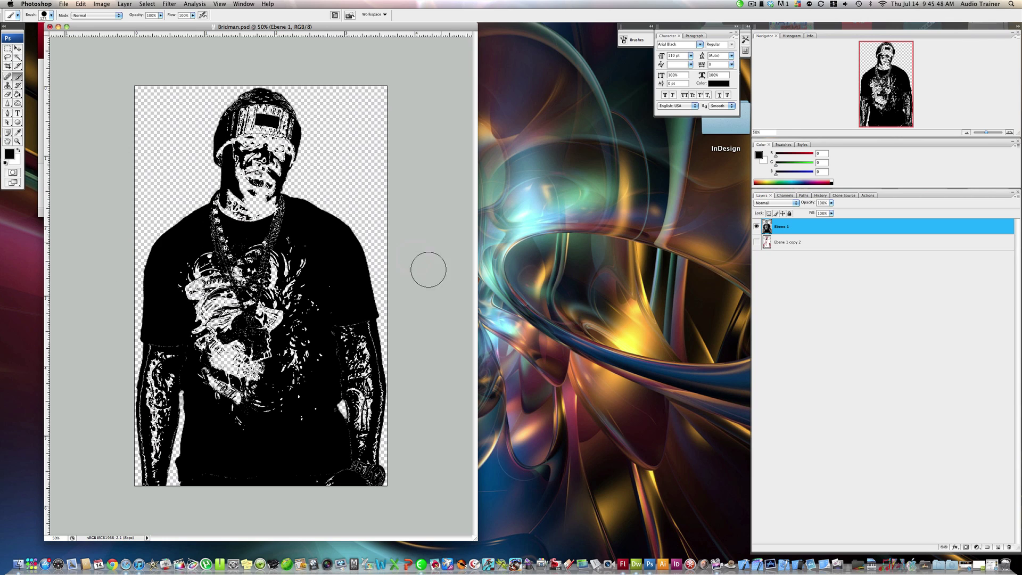
Delete Ebene 1 copy 2, then duplicate Ebene 1 and place the copy below it
{"action": "left_click", "coordinate": [811, 241]}
{"action": "right_click", "coordinate": [807, 235]}
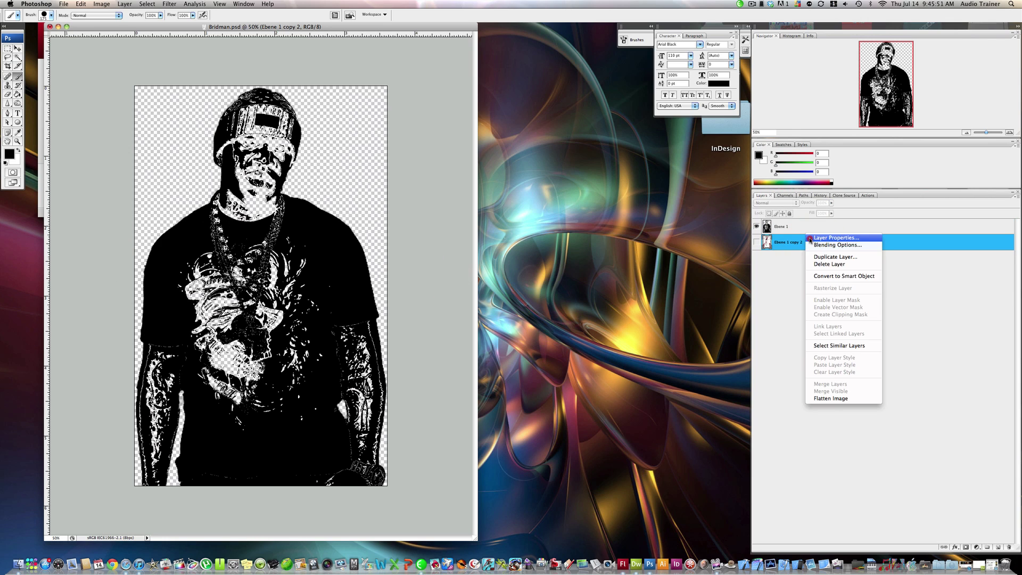
{"action": "left_click", "coordinate": [853, 266]}
{"action": "right_click", "coordinate": [789, 220]}
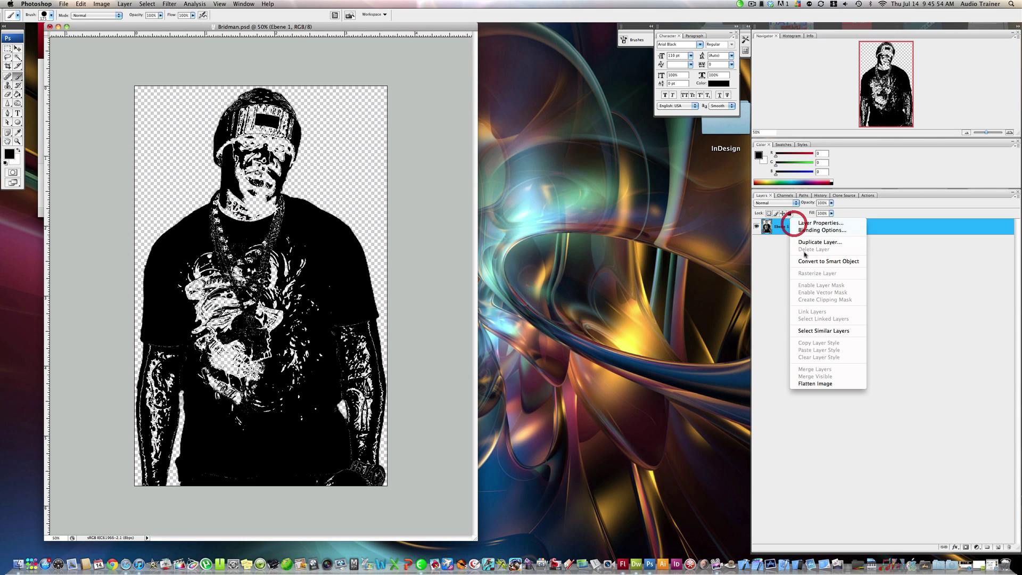
{"action": "left_click", "coordinate": [822, 242]}
{"action": "key", "text": "Return"}
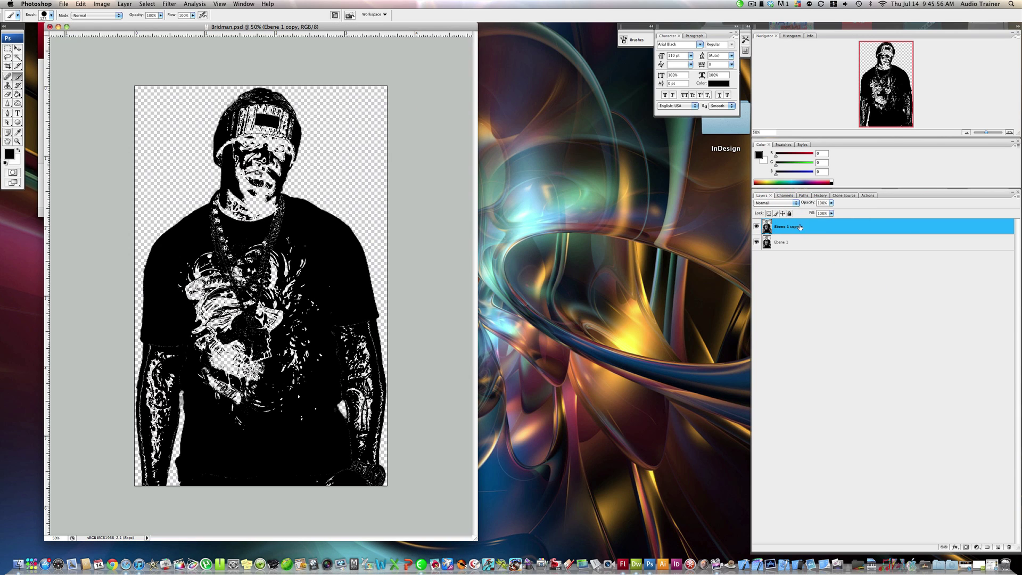
{"action": "left_click_drag", "start_coordinate": [800, 226], "coordinate": [797, 245]}
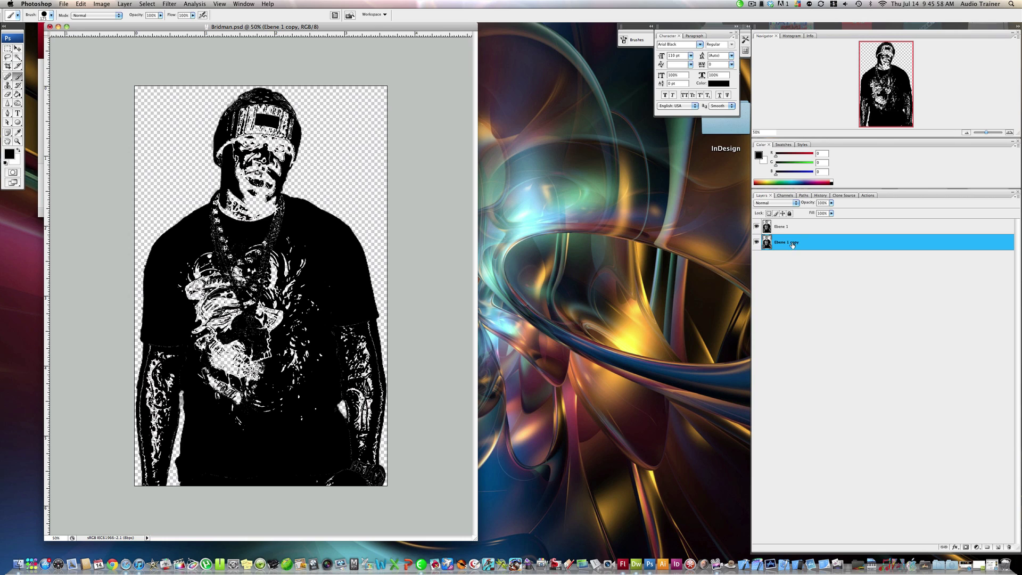
Duplicate the copy three more times to create Ebene 1 copy 2, 3 and 4
{"action": "right_click", "coordinate": [792, 244]}
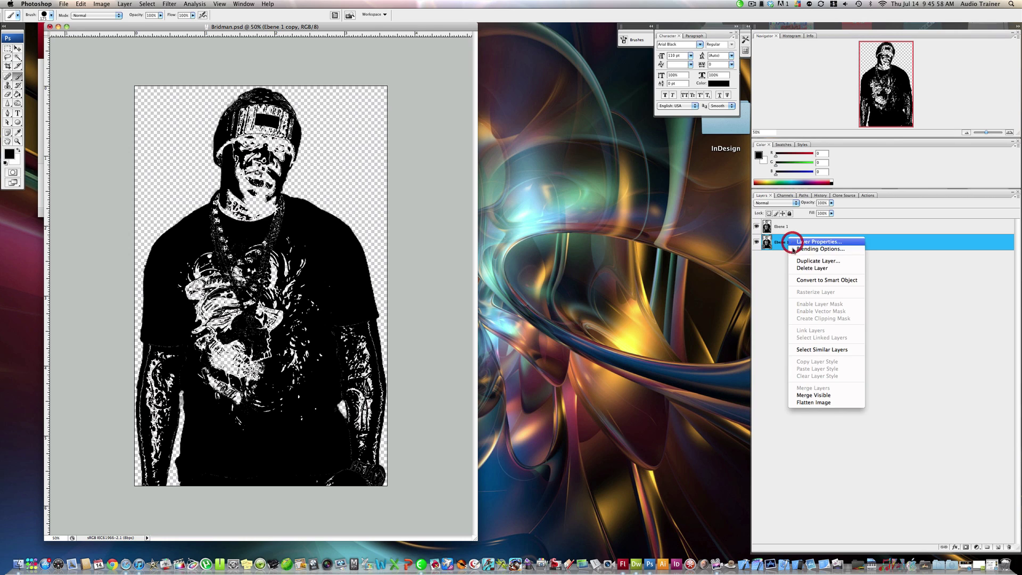
{"action": "left_click", "coordinate": [826, 260]}
{"action": "key", "text": "Return"}
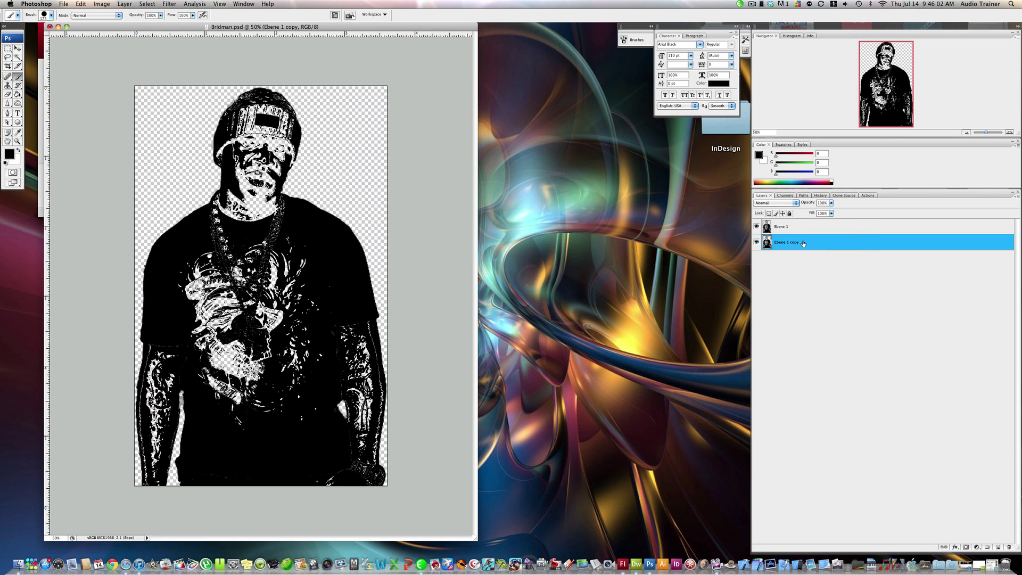
{"action": "right_click", "coordinate": [799, 243]}
{"action": "left_click", "coordinate": [824, 260]}
{"action": "key", "text": "Return"}
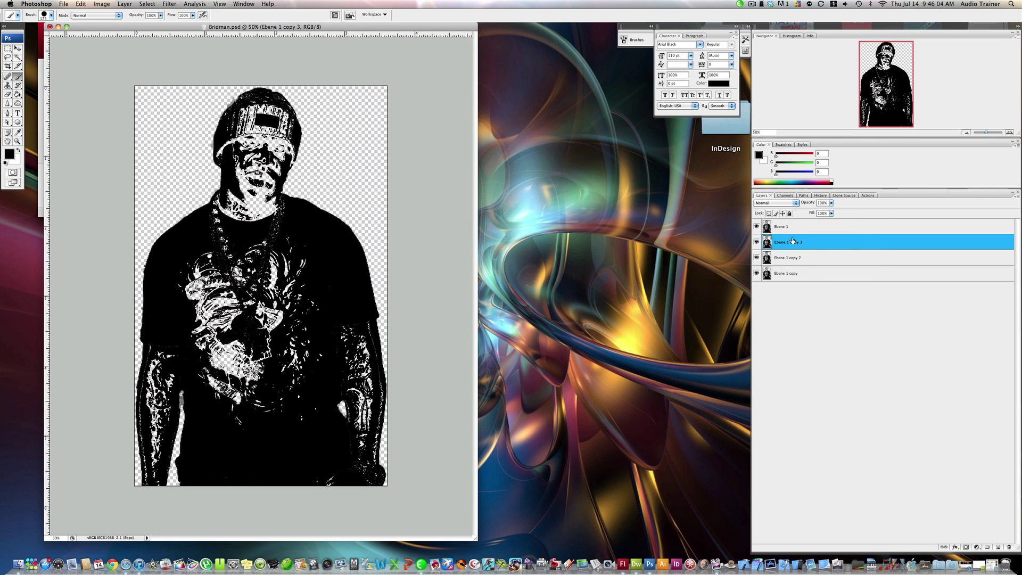
{"action": "right_click", "coordinate": [792, 243]}
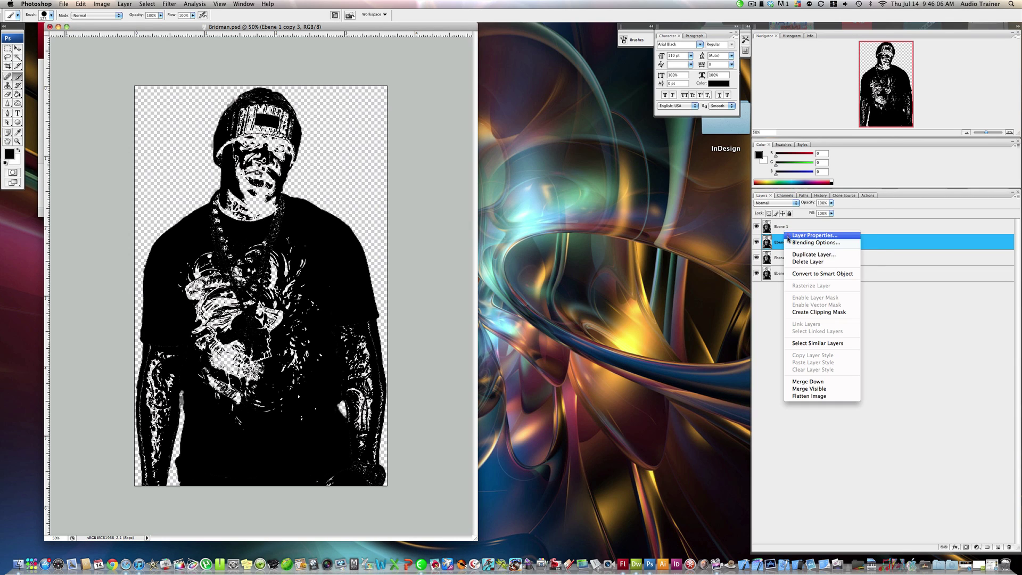
{"action": "left_click", "coordinate": [815, 255]}
{"action": "key", "text": "Return"}
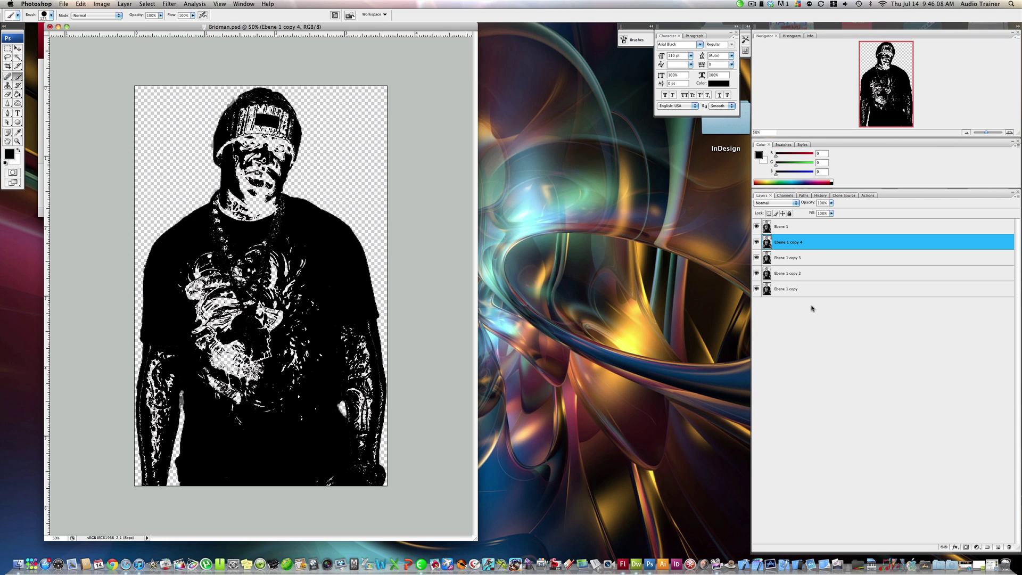
Hide Ebene 1 and rename it 'Black', and rename Ebene 1 copy 4 'Red'
{"action": "left_click", "coordinate": [755, 227]}
{"action": "double_click", "coordinate": [780, 228]}
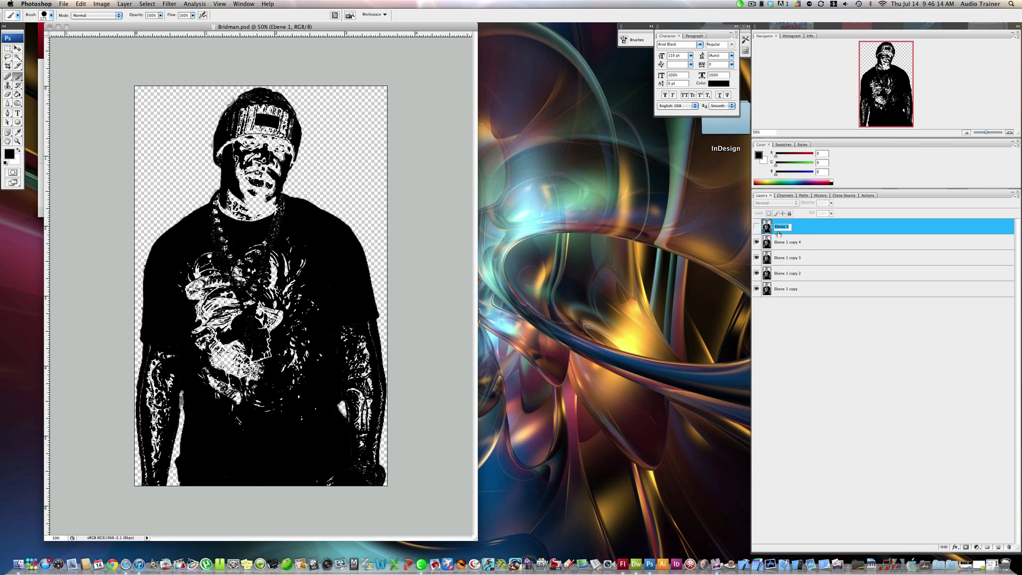
{"action": "key", "text": "Return"}
{"action": "double_click", "coordinate": [786, 244]}
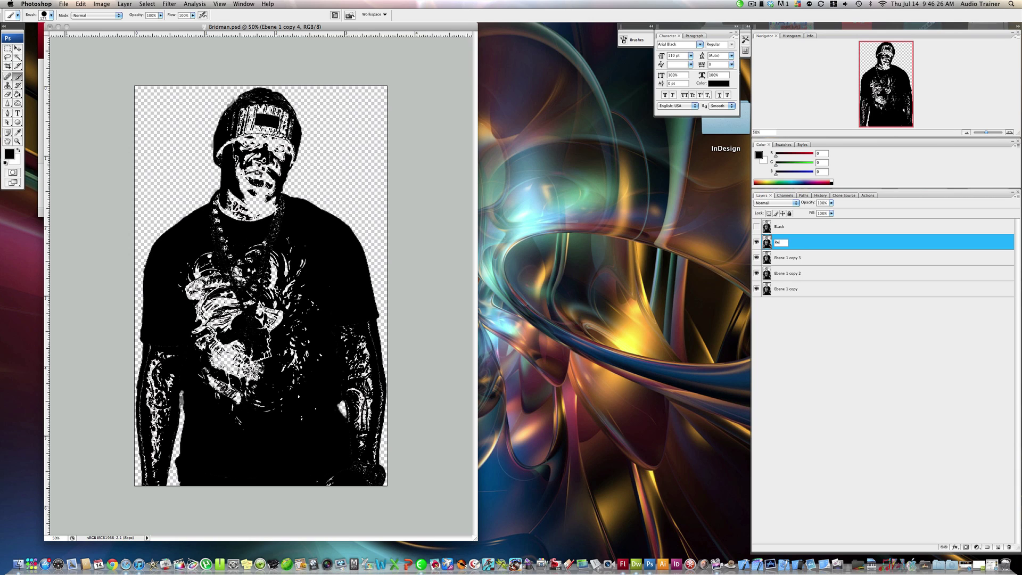
{"action": "key", "text": "Return"}
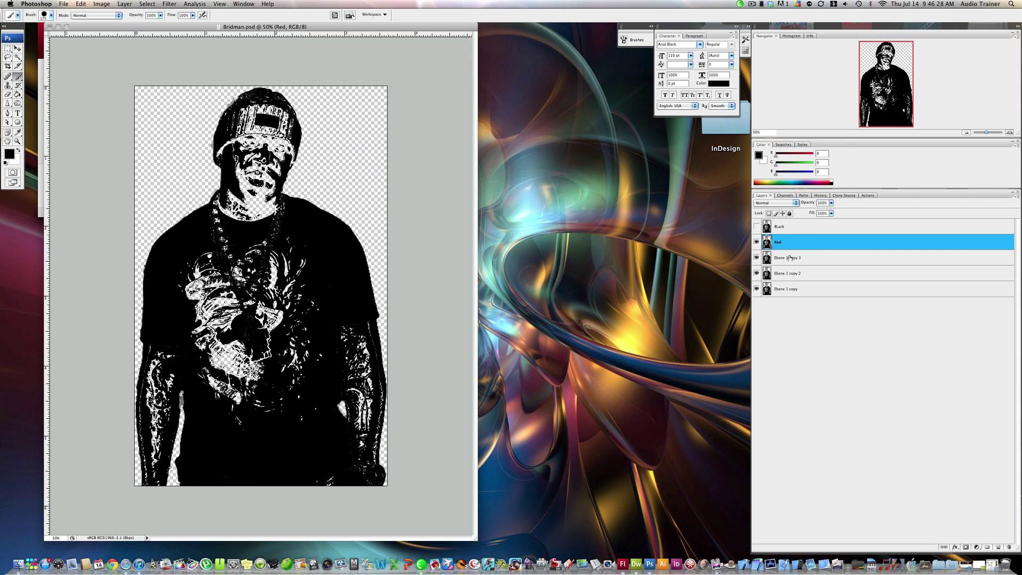
Rename Ebene 1 copy 3 to 'white' through Layer Properties
{"action": "double_click", "coordinate": [790, 258]}
{"action": "left_click", "coordinate": [962, 280]}
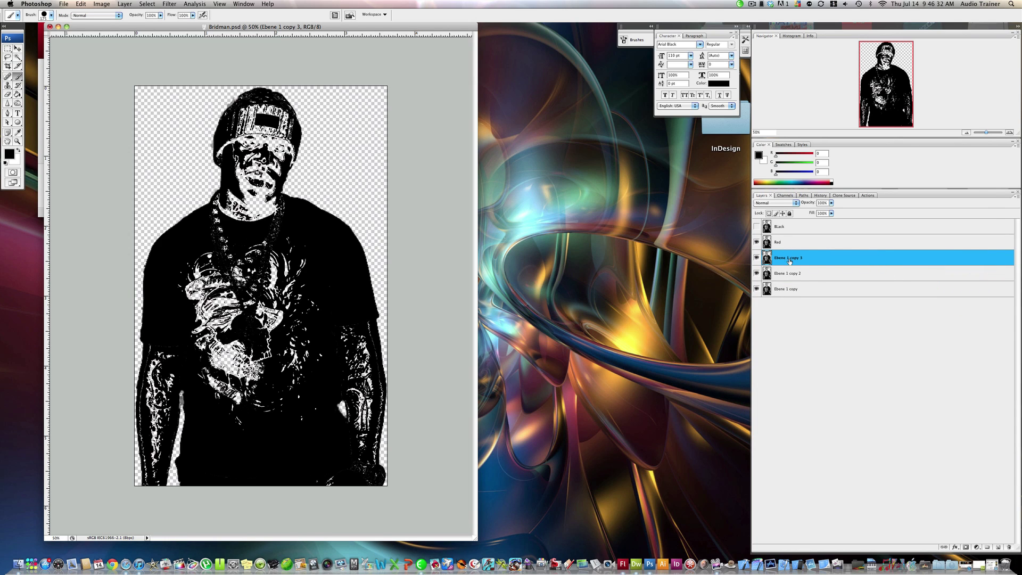
{"action": "double_click", "coordinate": [789, 258]}
{"action": "right_click", "coordinate": [815, 258]}
{"action": "left_click", "coordinate": [852, 253]}
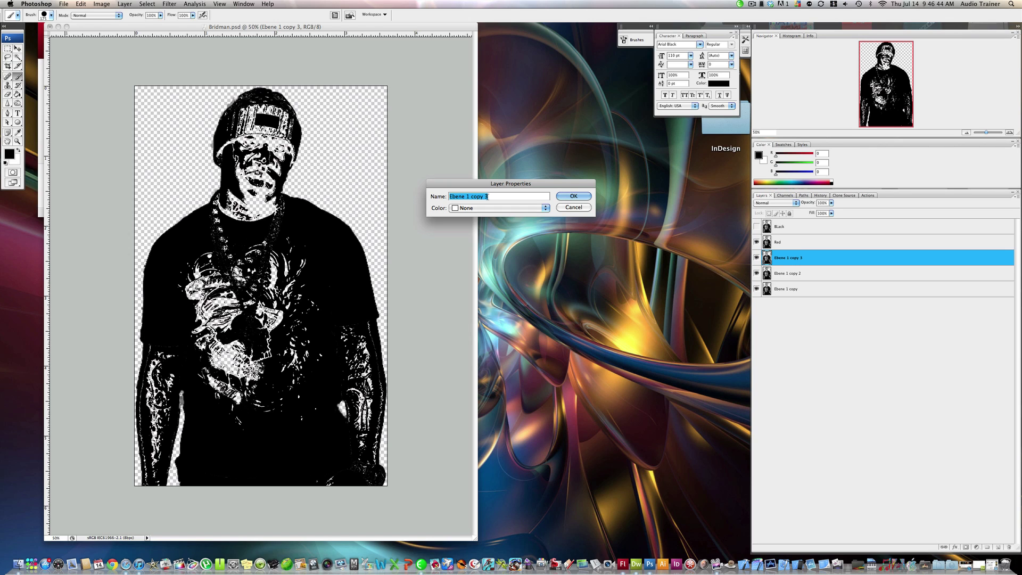
{"action": "type", "text": "white"}
{"action": "key", "text": "Return"}
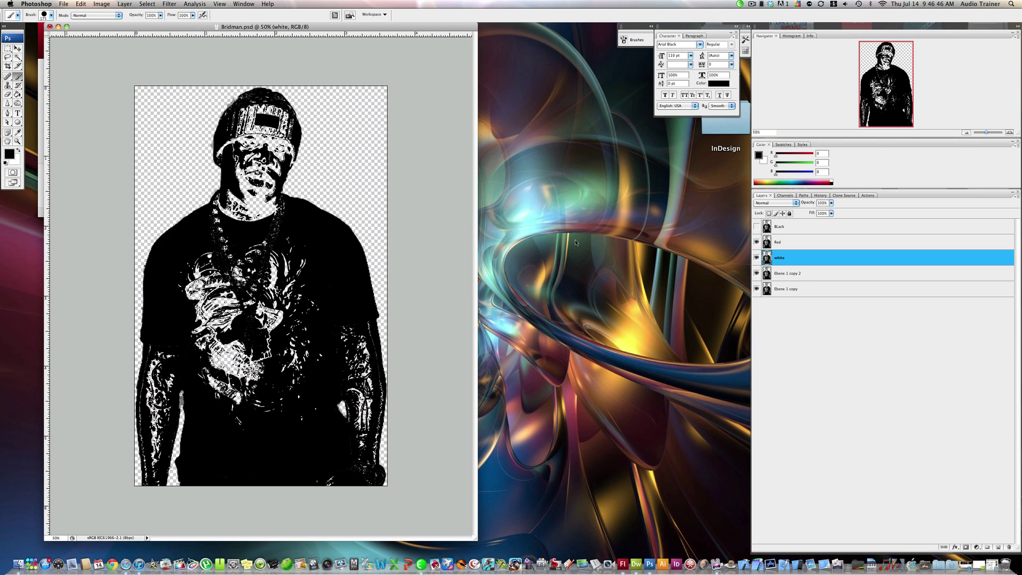
Rename the remaining copies 'blue' and 'green', then select the Red layer
{"action": "double_click", "coordinate": [789, 273]}
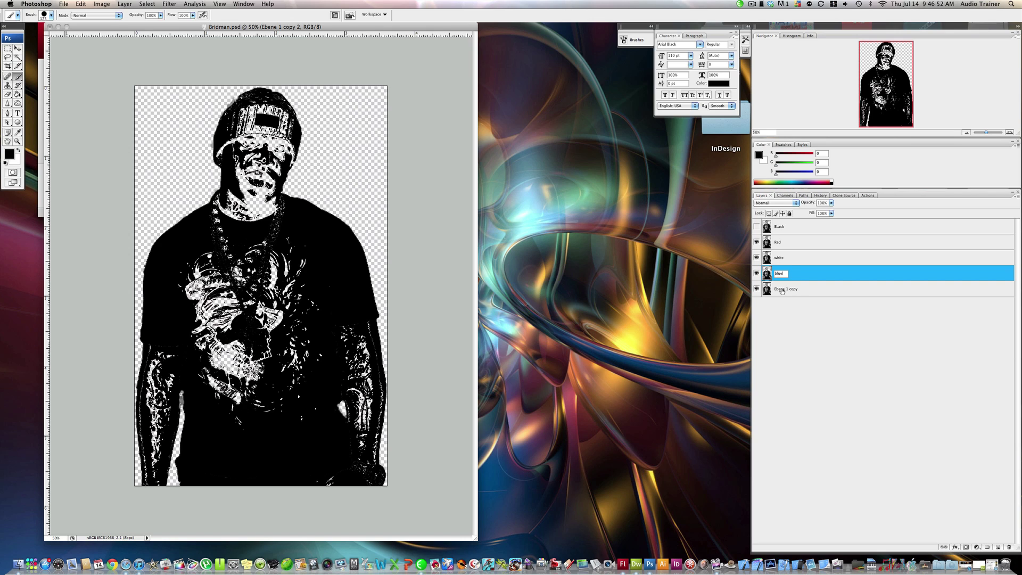
{"action": "double_click", "coordinate": [781, 290]}
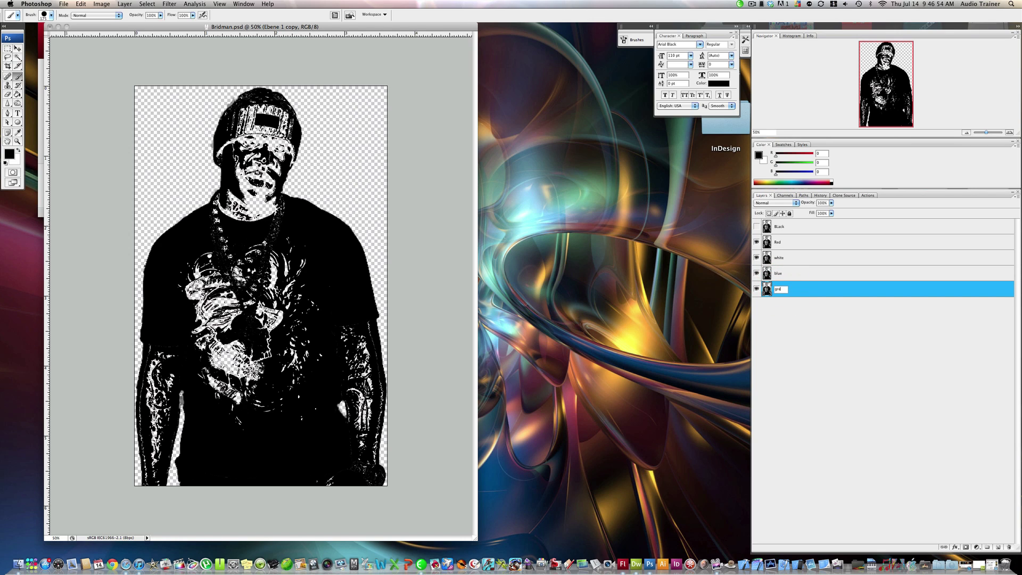
{"action": "key", "text": "Return"}
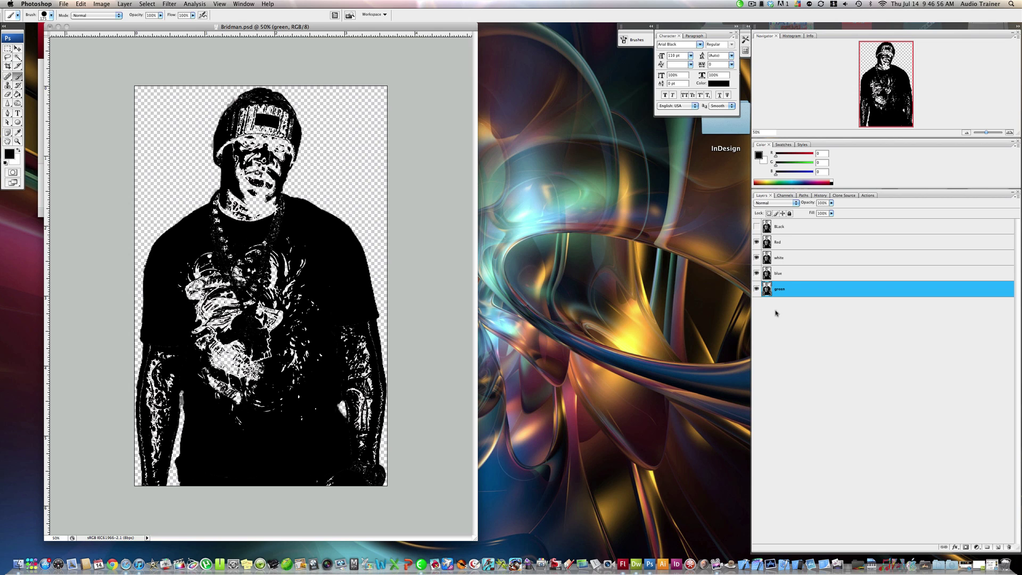
{"action": "left_click", "coordinate": [788, 241]}
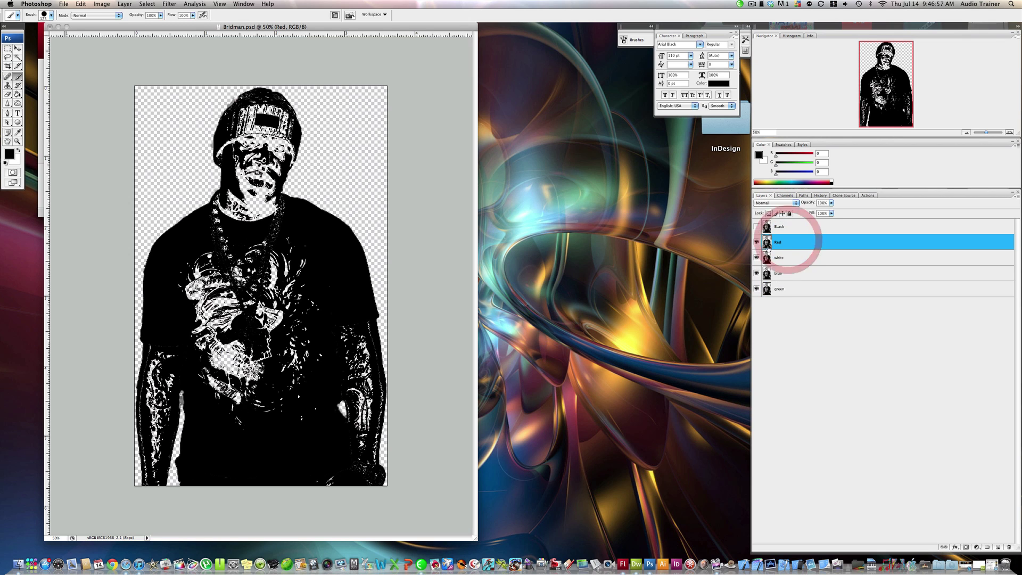
Select the Red layer's figure pixels and set the foreground colour to pure red (255)
{"action": "right_click", "coordinate": [768, 244]}
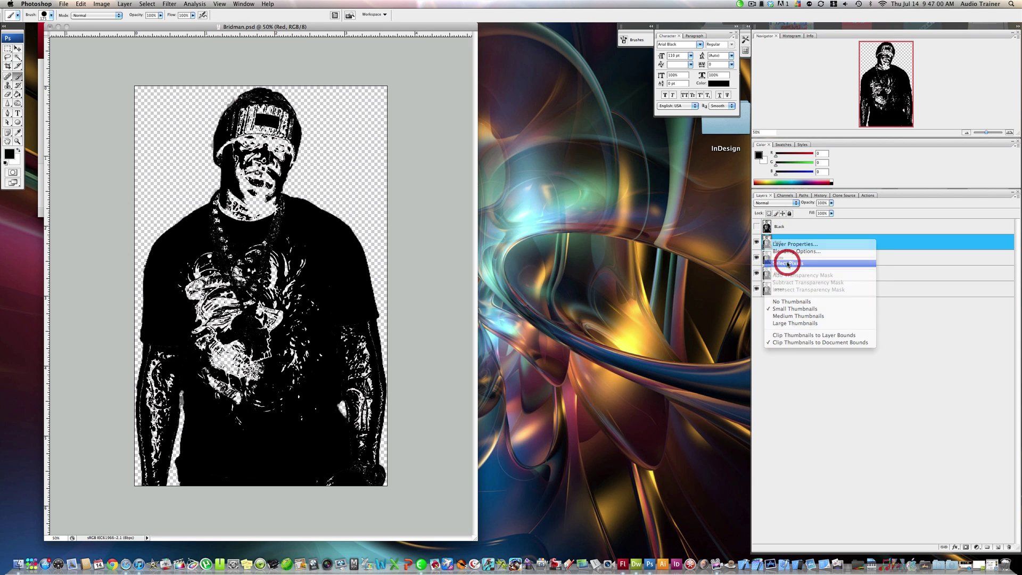
{"action": "left_click", "coordinate": [784, 265]}
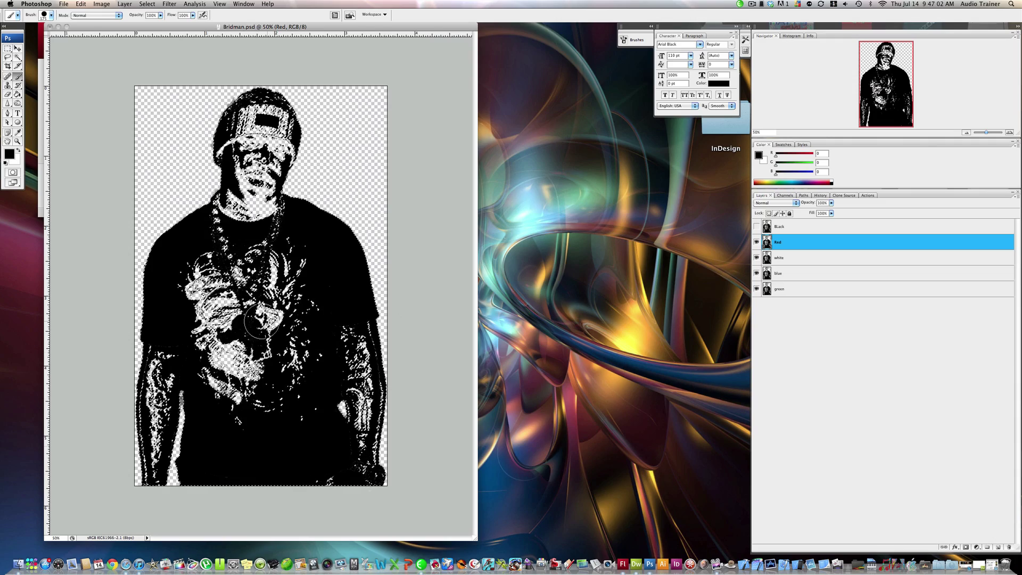
{"action": "key", "text": "i"}
{"action": "left_click", "coordinate": [10, 154]}
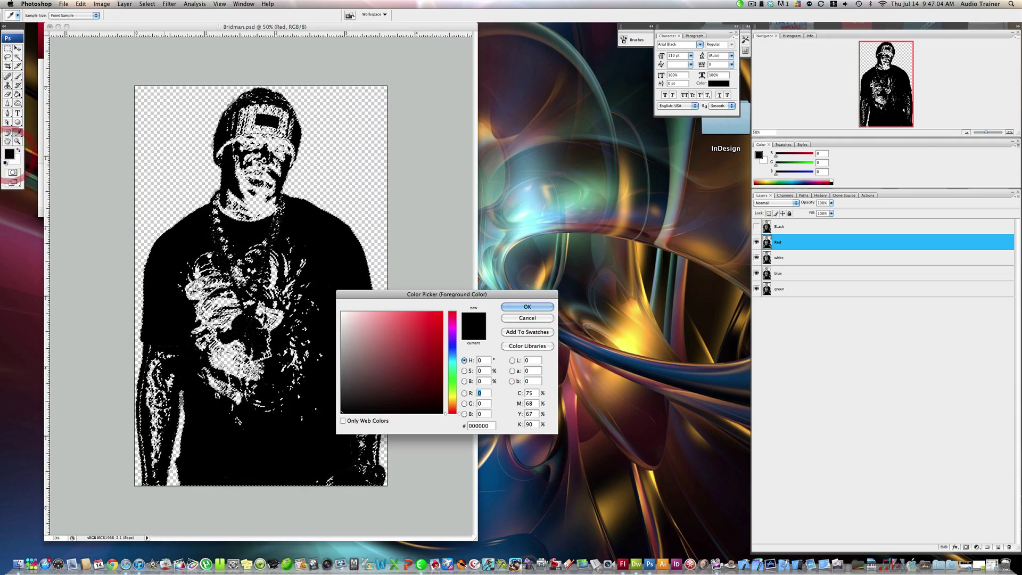
{"action": "type", "text": "255"}
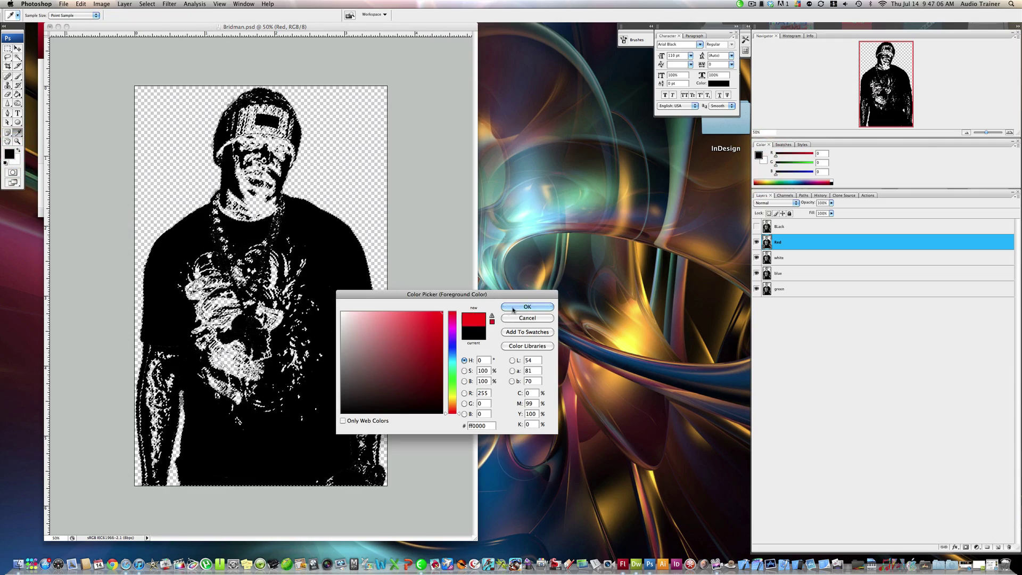
{"action": "left_click", "coordinate": [536, 308]}
Paint the cap, head, face, shoulders, chest and waist band red
{"action": "mouse_move", "coordinate": [342, 114]}
{"action": "left_mouse_down"}
{"action": "mouse_move", "coordinate": [175, 100]}
{"action": "mouse_move", "coordinate": [179, 112]}
{"action": "mouse_move", "coordinate": [272, 136]}
{"action": "mouse_move", "coordinate": [215, 112]}
{"action": "mouse_move", "coordinate": [209, 222]}
{"action": "mouse_move", "coordinate": [110, 244]}
{"action": "left_mouse_up"}
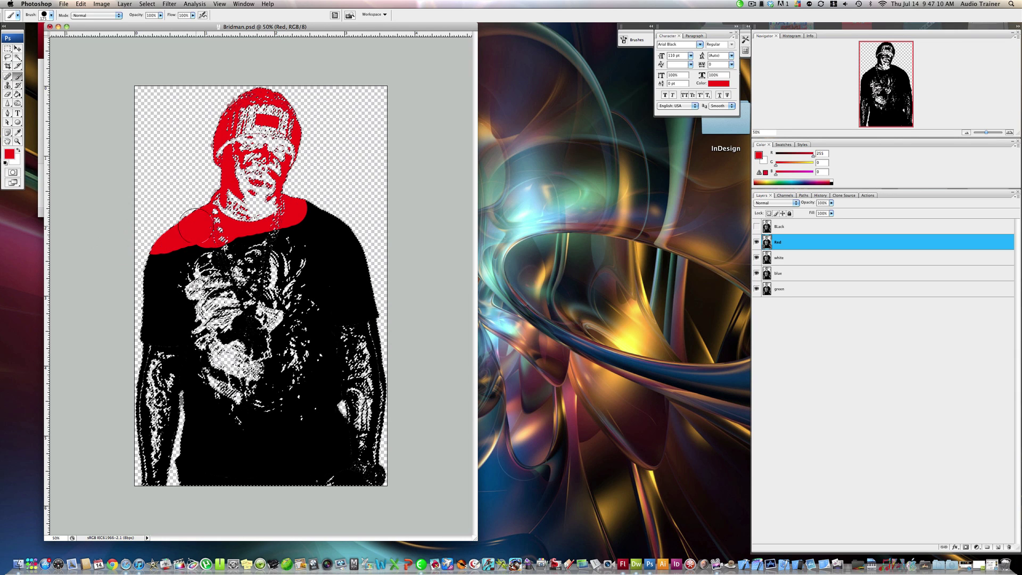
{"action": "mouse_move", "coordinate": [189, 213]}
{"action": "left_mouse_down"}
{"action": "mouse_move", "coordinate": [161, 265]}
{"action": "mouse_move", "coordinate": [172, 236]}
{"action": "mouse_move", "coordinate": [174, 349]}
{"action": "mouse_move", "coordinate": [159, 329]}
{"action": "mouse_move", "coordinate": [143, 435]}
{"action": "mouse_move", "coordinate": [195, 437]}
{"action": "mouse_move", "coordinate": [240, 458]}
{"action": "mouse_move", "coordinate": [387, 457]}
{"action": "mouse_move", "coordinate": [311, 467]}
{"action": "mouse_move", "coordinate": [273, 489]}
{"action": "mouse_move", "coordinate": [262, 475]}
{"action": "mouse_move", "coordinate": [332, 447]}
{"action": "mouse_move", "coordinate": [198, 424]}
{"action": "mouse_move", "coordinate": [359, 387]}
{"action": "mouse_move", "coordinate": [329, 370]}
{"action": "mouse_move", "coordinate": [314, 392]}
{"action": "mouse_move", "coordinate": [176, 415]}
{"action": "left_mouse_up"}
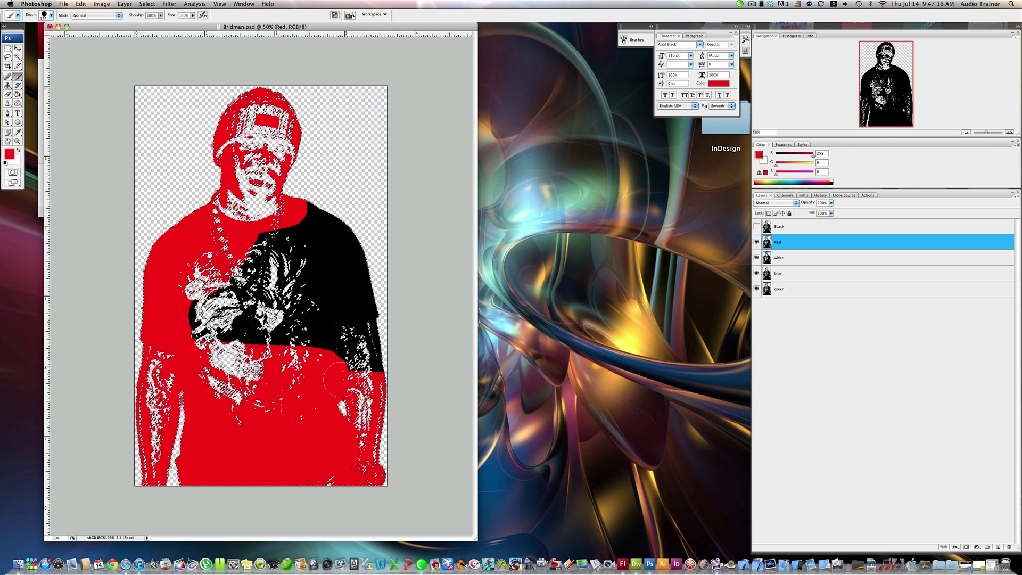
{"action": "mouse_move", "coordinate": [340, 379]}
{"action": "left_mouse_down"}
{"action": "mouse_move", "coordinate": [418, 370]}
{"action": "mouse_move", "coordinate": [394, 343]}
{"action": "mouse_move", "coordinate": [464, 339]}
{"action": "mouse_move", "coordinate": [379, 350]}
{"action": "mouse_move", "coordinate": [263, 331]}
{"action": "mouse_move", "coordinate": [290, 317]}
{"action": "mouse_move", "coordinate": [290, 294]}
{"action": "mouse_move", "coordinate": [408, 287]}
{"action": "mouse_move", "coordinate": [250, 292]}
{"action": "mouse_move", "coordinate": [358, 247]}
{"action": "mouse_move", "coordinate": [303, 253]}
{"action": "mouse_move", "coordinate": [286, 240]}
{"action": "mouse_move", "coordinate": [331, 199]}
{"action": "mouse_move", "coordinate": [249, 239]}
{"action": "mouse_move", "coordinate": [354, 306]}
{"action": "mouse_move", "coordinate": [370, 269]}
{"action": "mouse_move", "coordinate": [379, 273]}
{"action": "mouse_move", "coordinate": [316, 311]}
{"action": "mouse_move", "coordinate": [344, 291]}
{"action": "left_mouse_up"}
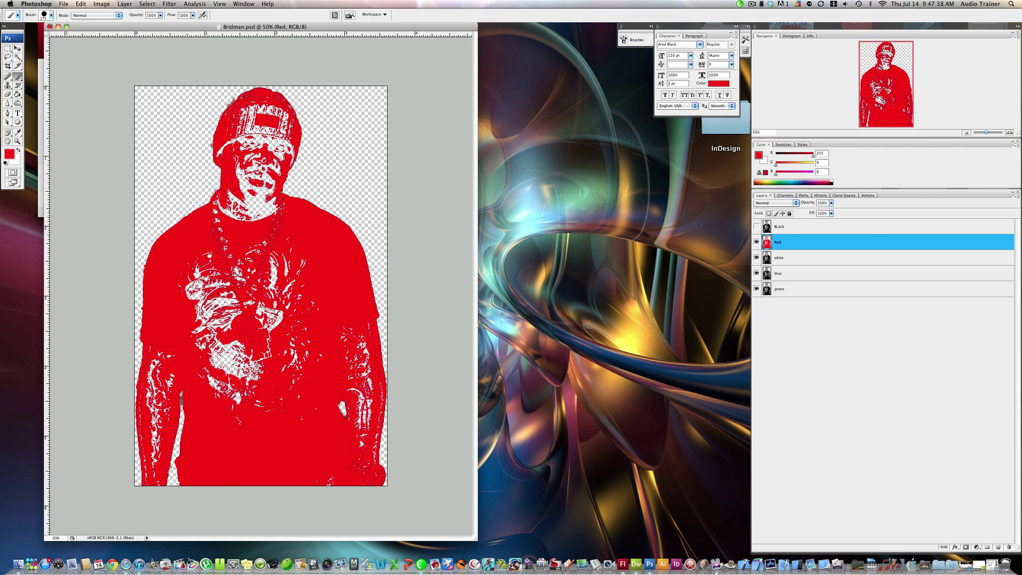
Hide the red layer and load the white layer's figure pixels as a selection
{"action": "left_click", "coordinate": [790, 256]}
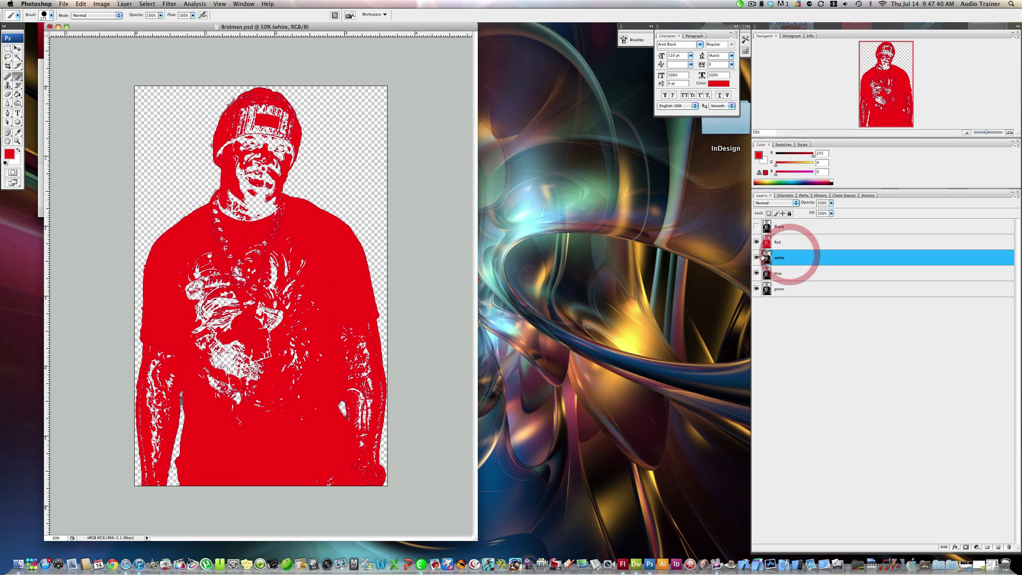
{"action": "left_click", "coordinate": [756, 243]}
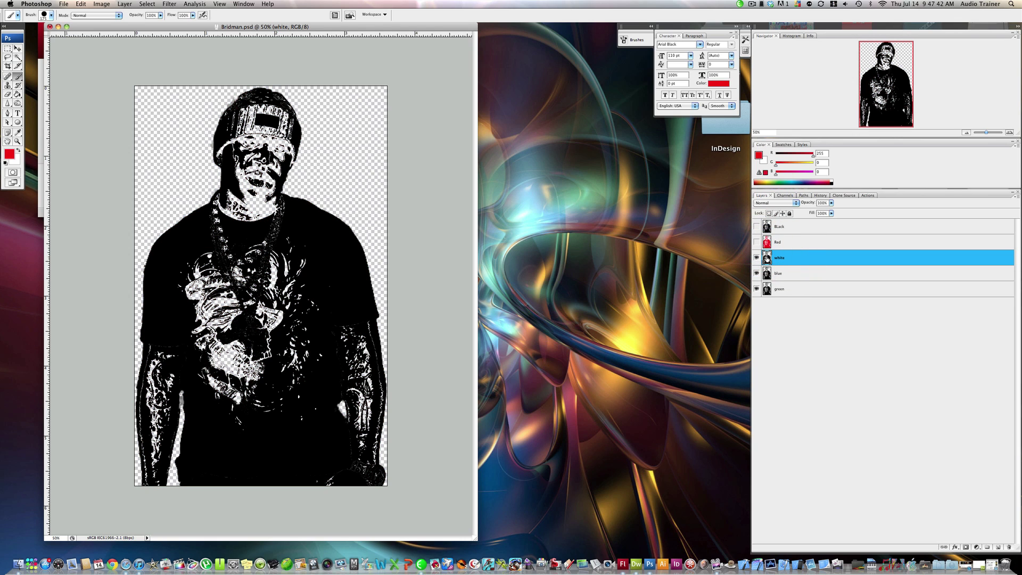
{"action": "right_click", "coordinate": [767, 257]}
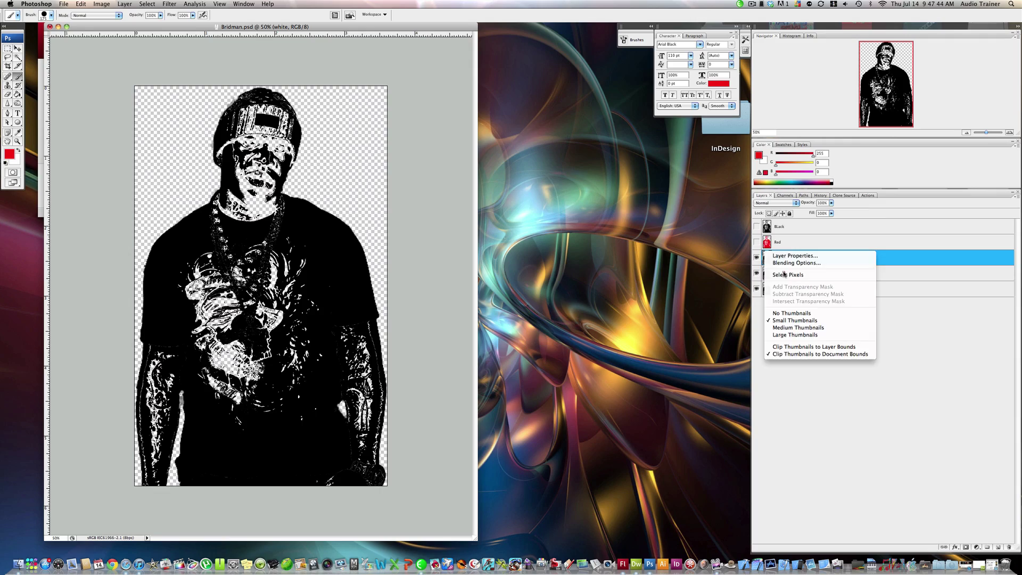
{"action": "left_click", "coordinate": [784, 274]}
Brush the selected figure solid white on the white layer, then deselect
{"action": "left_click", "coordinate": [9, 153]}
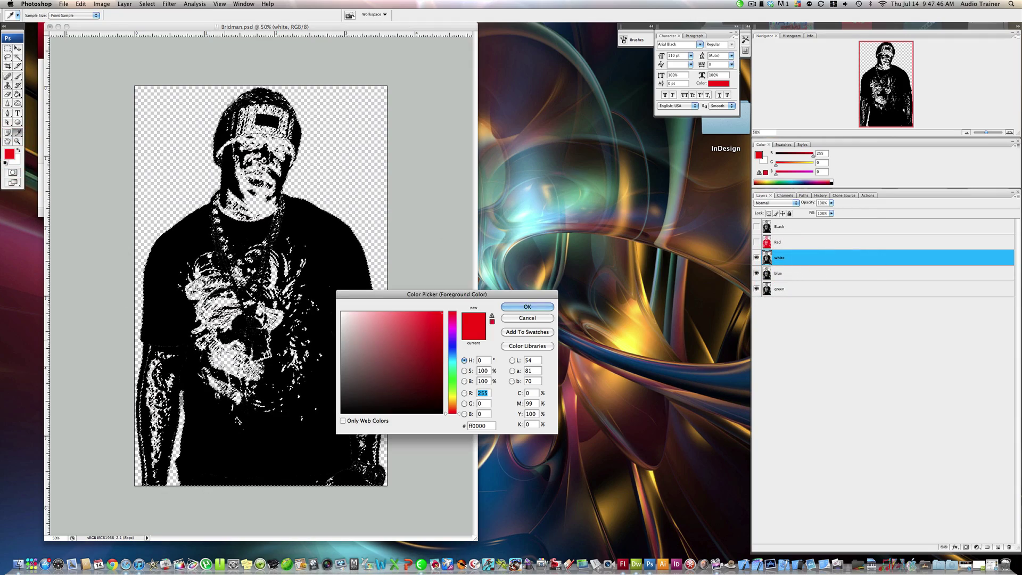
{"action": "left_click", "coordinate": [544, 307]}
{"action": "key", "text": "b"}
{"action": "key", "text": "x"}
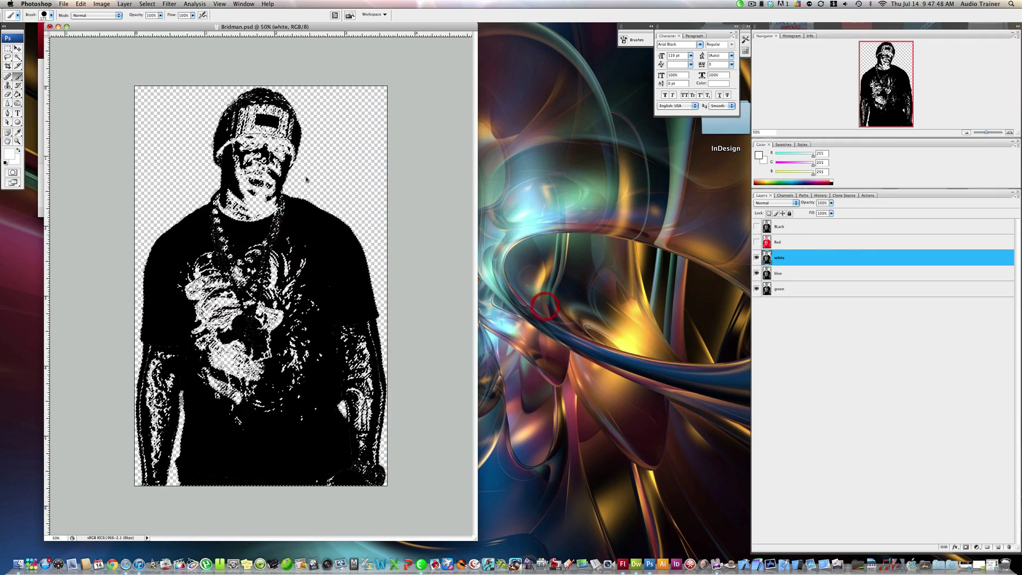
{"action": "mouse_move", "coordinate": [327, 119]}
{"action": "left_mouse_down"}
{"action": "mouse_move", "coordinate": [191, 107]}
{"action": "mouse_move", "coordinate": [230, 84]}
{"action": "mouse_move", "coordinate": [152, 159]}
{"action": "mouse_move", "coordinate": [239, 147]}
{"action": "mouse_move", "coordinate": [196, 191]}
{"action": "mouse_move", "coordinate": [217, 233]}
{"action": "mouse_move", "coordinate": [163, 298]}
{"action": "mouse_move", "coordinate": [213, 204]}
{"action": "mouse_move", "coordinate": [242, 200]}
{"action": "mouse_move", "coordinate": [170, 247]}
{"action": "mouse_move", "coordinate": [144, 186]}
{"action": "mouse_move", "coordinate": [176, 234]}
{"action": "mouse_move", "coordinate": [123, 321]}
{"action": "mouse_move", "coordinate": [156, 253]}
{"action": "mouse_move", "coordinate": [142, 363]}
{"action": "mouse_move", "coordinate": [163, 308]}
{"action": "mouse_move", "coordinate": [152, 432]}
{"action": "mouse_move", "coordinate": [164, 503]}
{"action": "mouse_move", "coordinate": [143, 518]}
{"action": "mouse_move", "coordinate": [136, 455]}
{"action": "mouse_move", "coordinate": [266, 466]}
{"action": "mouse_move", "coordinate": [270, 453]}
{"action": "mouse_move", "coordinate": [355, 491]}
{"action": "mouse_move", "coordinate": [251, 448]}
{"action": "mouse_move", "coordinate": [193, 380]}
{"action": "mouse_move", "coordinate": [306, 397]}
{"action": "mouse_move", "coordinate": [264, 412]}
{"action": "mouse_move", "coordinate": [272, 405]}
{"action": "mouse_move", "coordinate": [153, 351]}
{"action": "mouse_move", "coordinate": [196, 326]}
{"action": "mouse_move", "coordinate": [241, 340]}
{"action": "mouse_move", "coordinate": [210, 354]}
{"action": "mouse_move", "coordinate": [484, 371]}
{"action": "mouse_move", "coordinate": [385, 378]}
{"action": "mouse_move", "coordinate": [289, 329]}
{"action": "mouse_move", "coordinate": [372, 324]}
{"action": "mouse_move", "coordinate": [346, 312]}
{"action": "mouse_move", "coordinate": [406, 294]}
{"action": "mouse_move", "coordinate": [312, 281]}
{"action": "mouse_move", "coordinate": [395, 241]}
{"action": "mouse_move", "coordinate": [360, 223]}
{"action": "mouse_move", "coordinate": [303, 208]}
{"action": "mouse_move", "coordinate": [213, 291]}
{"action": "mouse_move", "coordinate": [313, 290]}
{"action": "mouse_move", "coordinate": [218, 302]}
{"action": "mouse_move", "coordinate": [268, 342]}
{"action": "mouse_move", "coordinate": [277, 302]}
{"action": "left_mouse_up"}
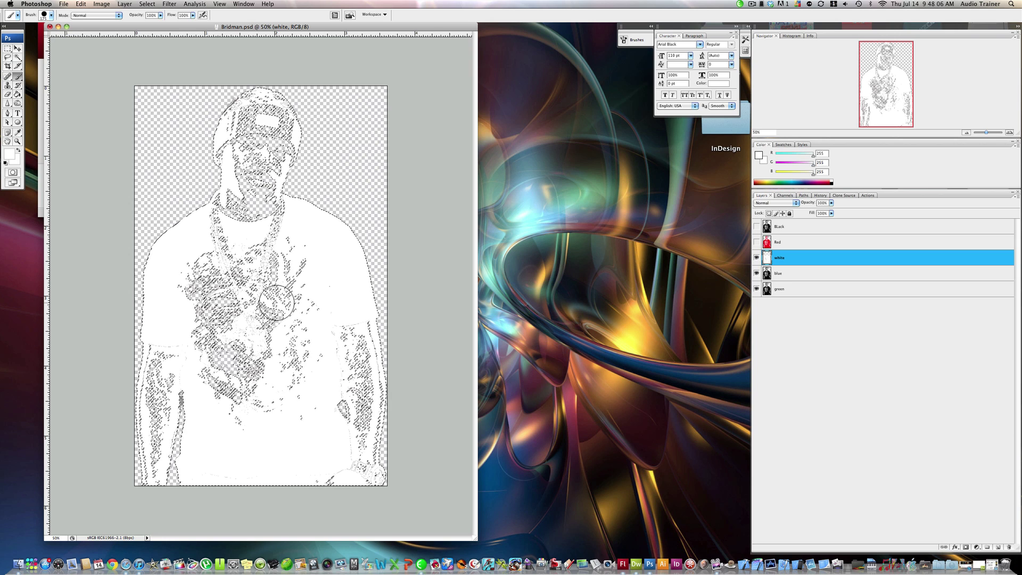
{"action": "key", "text": "super+d"}
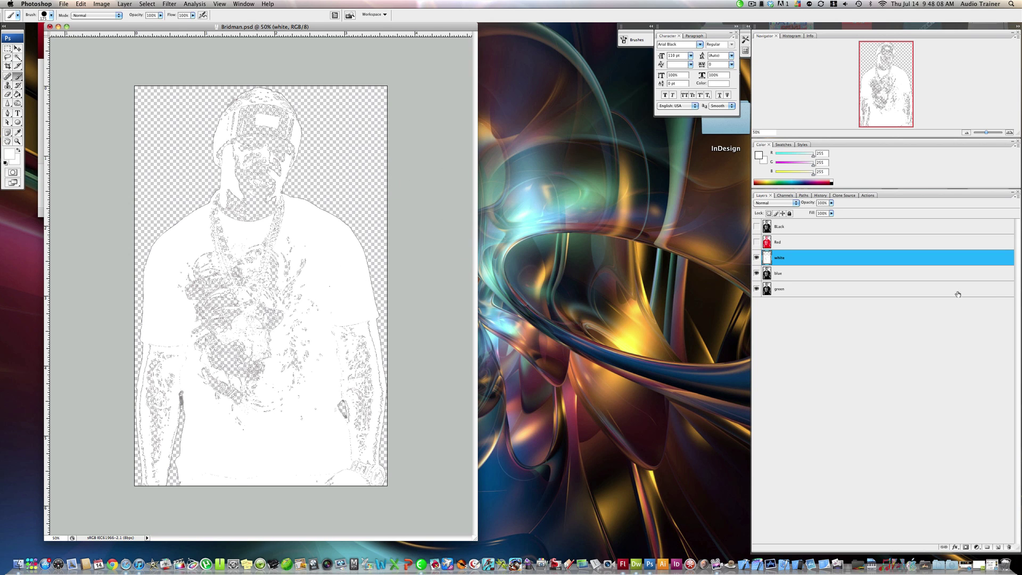
Hide the white layer and load the blue layer's figure pixels as a selection
{"action": "left_click", "coordinate": [757, 258]}
{"action": "left_click", "coordinate": [782, 273]}
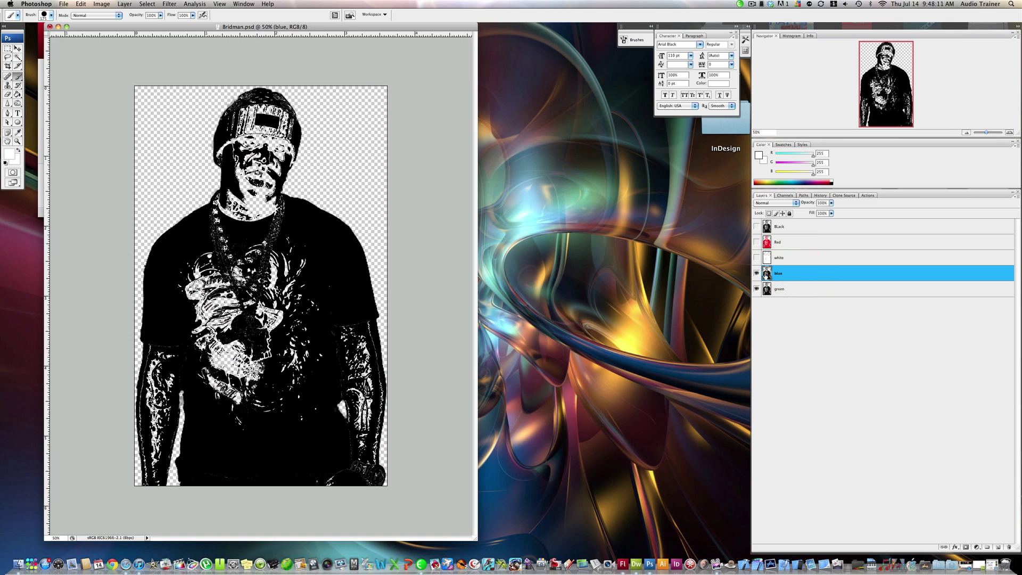
{"action": "right_click", "coordinate": [765, 273]}
{"action": "left_click", "coordinate": [783, 289]}
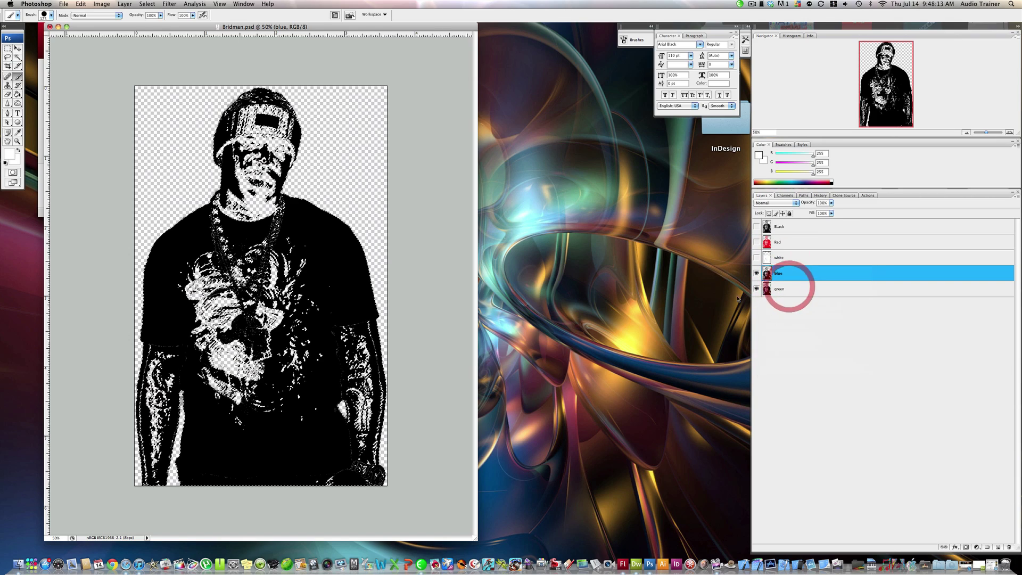
Brush the selected figure on the blue layer in deep blue (#000cff)
{"action": "left_click", "coordinate": [18, 132]}
{"action": "left_click", "coordinate": [9, 154]}
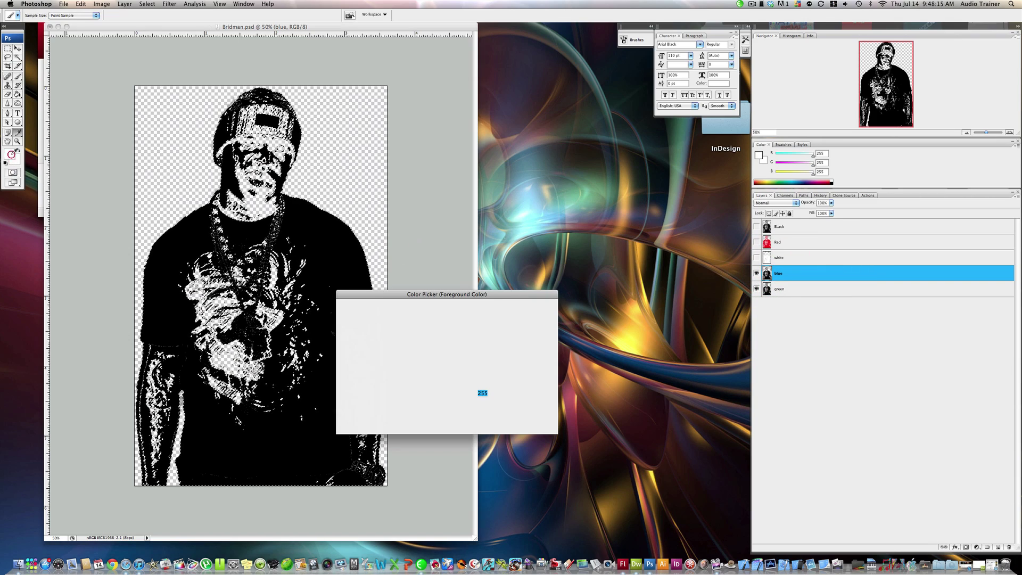
{"action": "left_click", "coordinate": [454, 352]}
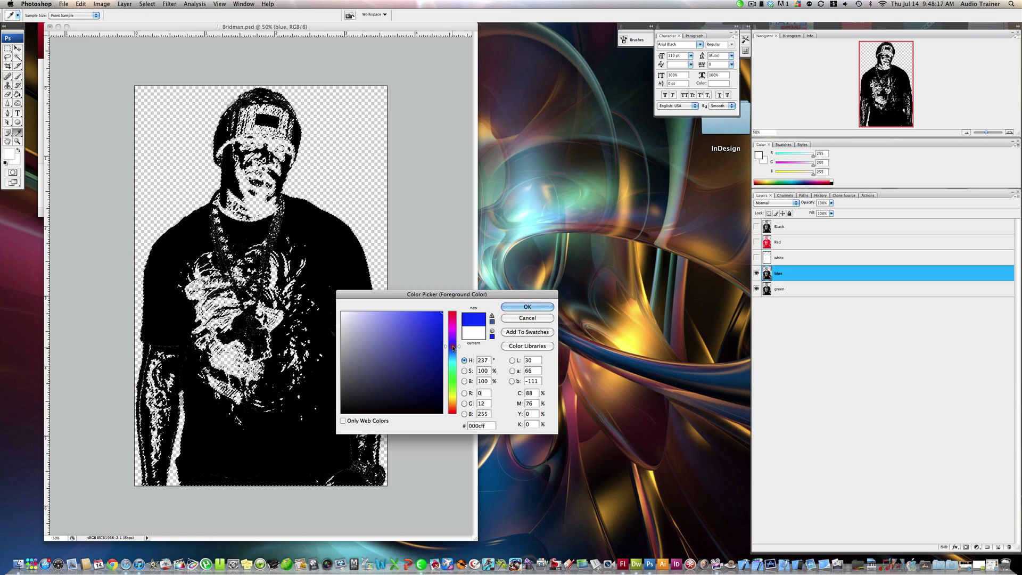
{"action": "left_click_drag", "start_coordinate": [455, 354], "coordinate": [458, 343]}
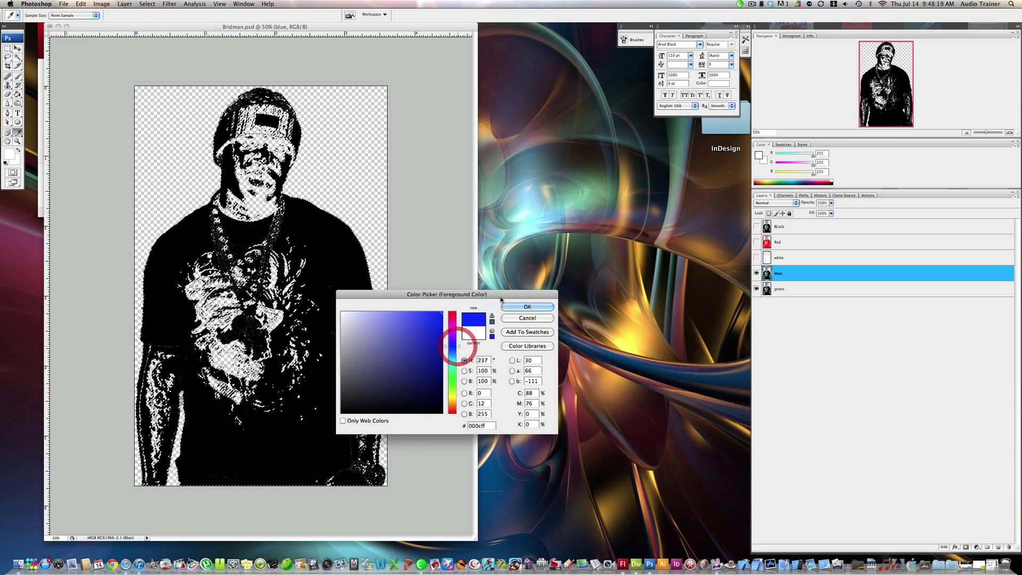
{"action": "left_click", "coordinate": [527, 306]}
{"action": "key", "text": "b"}
{"action": "mouse_move", "coordinate": [300, 130]}
{"action": "left_mouse_down"}
{"action": "mouse_move", "coordinate": [257, 91]}
{"action": "mouse_move", "coordinate": [207, 102]}
{"action": "mouse_move", "coordinate": [219, 117]}
{"action": "mouse_move", "coordinate": [175, 153]}
{"action": "mouse_move", "coordinate": [318, 187]}
{"action": "mouse_move", "coordinate": [275, 226]}
{"action": "mouse_move", "coordinate": [345, 225]}
{"action": "mouse_move", "coordinate": [229, 215]}
{"action": "mouse_move", "coordinate": [430, 244]}
{"action": "mouse_move", "coordinate": [359, 264]}
{"action": "mouse_move", "coordinate": [330, 289]}
{"action": "mouse_move", "coordinate": [340, 292]}
{"action": "mouse_move", "coordinate": [353, 254]}
{"action": "mouse_move", "coordinate": [359, 325]}
{"action": "mouse_move", "coordinate": [341, 396]}
{"action": "mouse_move", "coordinate": [394, 386]}
{"action": "mouse_move", "coordinate": [377, 519]}
{"action": "mouse_move", "coordinate": [426, 460]}
{"action": "mouse_move", "coordinate": [313, 465]}
{"action": "mouse_move", "coordinate": [308, 476]}
{"action": "mouse_move", "coordinate": [418, 462]}
{"action": "mouse_move", "coordinate": [285, 432]}
{"action": "mouse_move", "coordinate": [347, 430]}
{"action": "mouse_move", "coordinate": [307, 368]}
{"action": "mouse_move", "coordinate": [310, 343]}
{"action": "mouse_move", "coordinate": [270, 348]}
{"action": "mouse_move", "coordinate": [326, 352]}
{"action": "mouse_move", "coordinate": [358, 332]}
{"action": "mouse_move", "coordinate": [176, 312]}
{"action": "mouse_move", "coordinate": [255, 315]}
{"action": "mouse_move", "coordinate": [369, 290]}
{"action": "mouse_move", "coordinate": [227, 247]}
{"action": "mouse_move", "coordinate": [144, 333]}
{"action": "mouse_move", "coordinate": [182, 232]}
{"action": "mouse_move", "coordinate": [167, 213]}
{"action": "mouse_move", "coordinate": [115, 267]}
{"action": "left_mouse_up"}
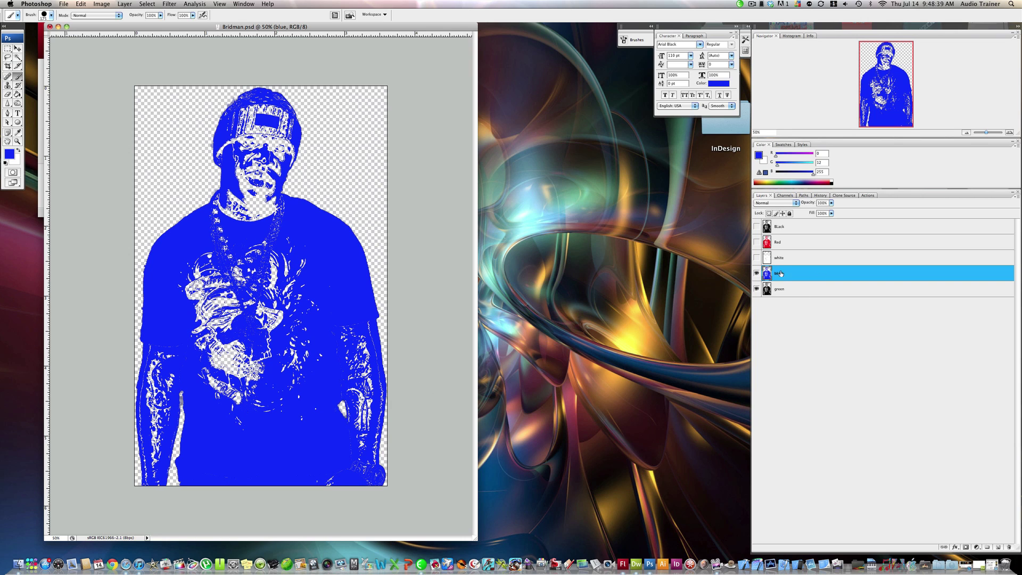
Hide the blue layer and load the green layer's figure pixels as a selection
{"action": "left_click", "coordinate": [757, 272]}
{"action": "left_click", "coordinate": [798, 289]}
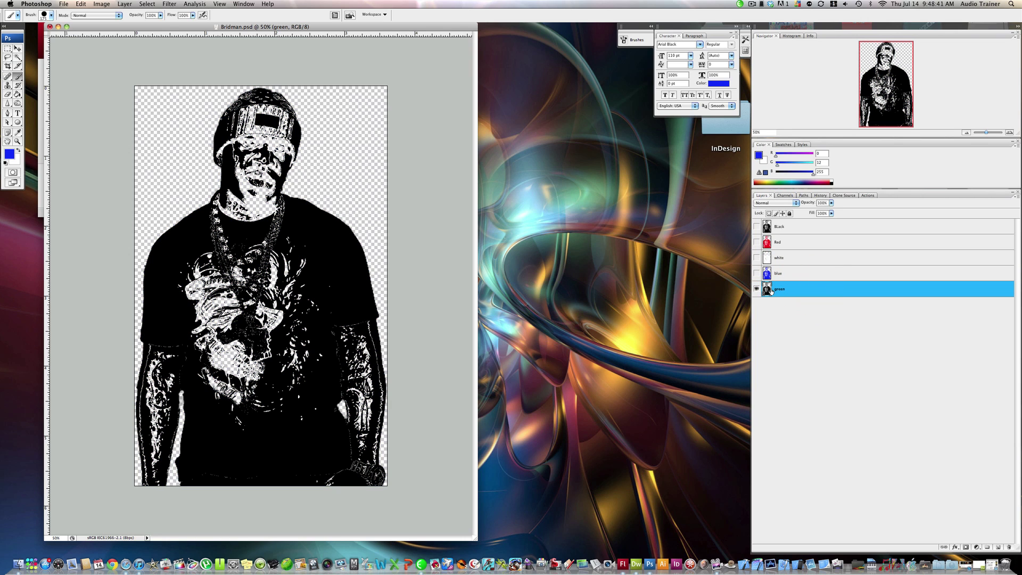
{"action": "right_click", "coordinate": [770, 289]}
{"action": "left_click", "coordinate": [790, 307]}
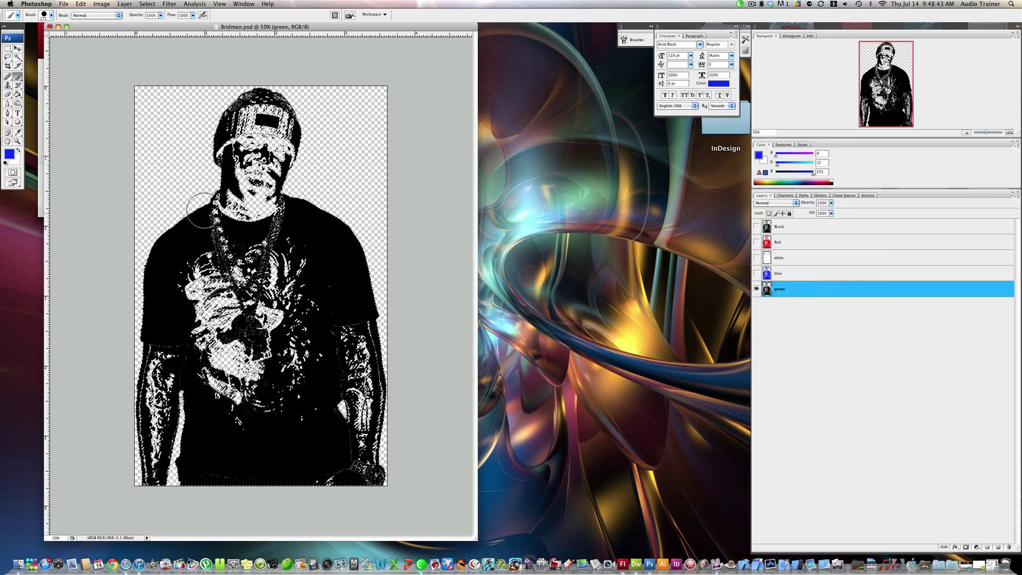
Brush the selected figure on the green layer in bright green (#0cff00)
{"action": "left_click", "coordinate": [12, 156]}
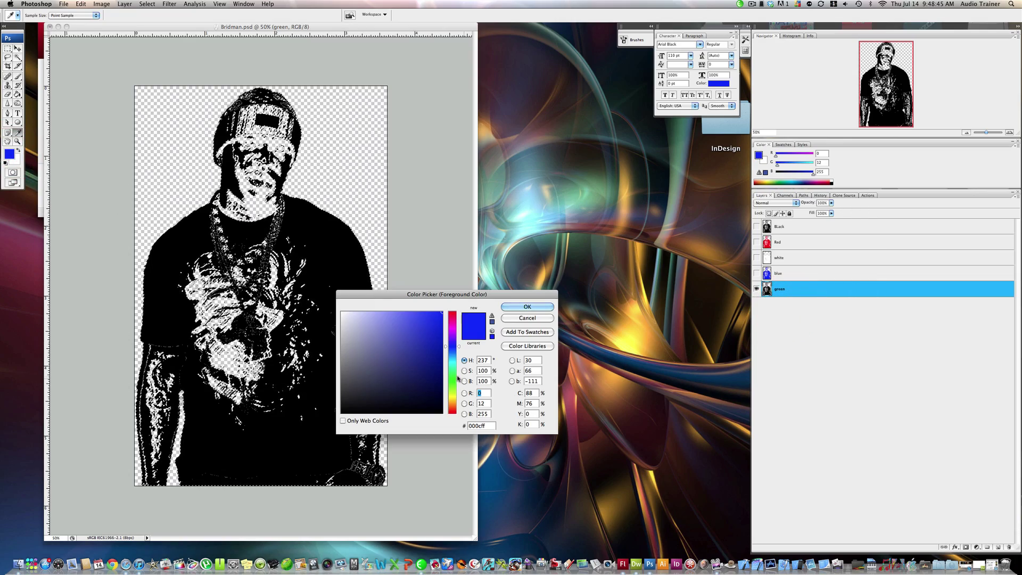
{"action": "left_click", "coordinate": [454, 380]}
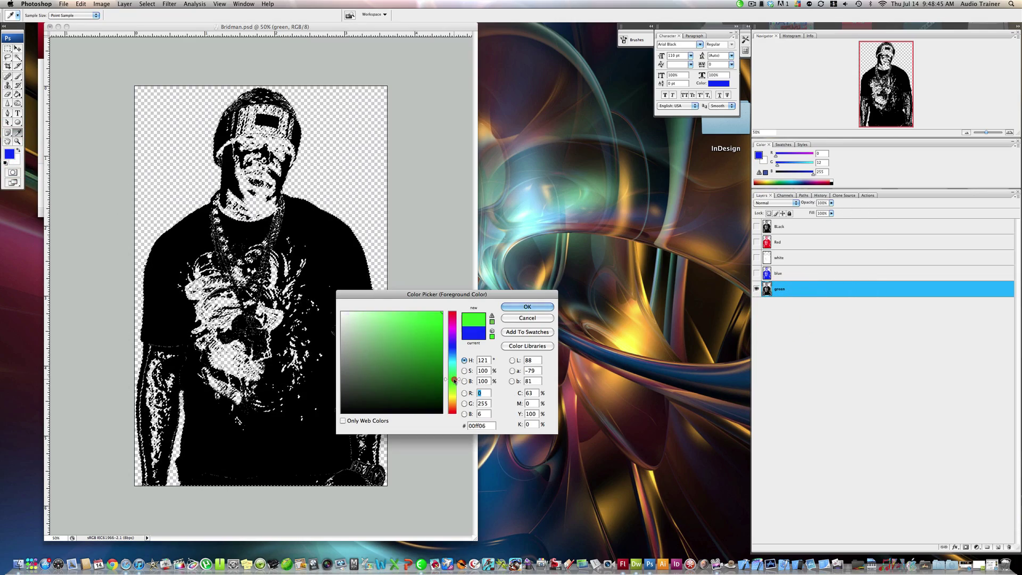
{"action": "left_click", "coordinate": [527, 307]}
{"action": "key", "text": "b"}
{"action": "mouse_move", "coordinate": [255, 81]}
{"action": "left_mouse_down"}
{"action": "mouse_move", "coordinate": [297, 118]}
{"action": "mouse_move", "coordinate": [238, 135]}
{"action": "mouse_move", "coordinate": [243, 207]}
{"action": "mouse_move", "coordinate": [235, 181]}
{"action": "mouse_move", "coordinate": [149, 242]}
{"action": "mouse_move", "coordinate": [165, 233]}
{"action": "mouse_move", "coordinate": [185, 270]}
{"action": "mouse_move", "coordinate": [159, 324]}
{"action": "mouse_move", "coordinate": [151, 322]}
{"action": "mouse_move", "coordinate": [160, 267]}
{"action": "mouse_move", "coordinate": [146, 274]}
{"action": "mouse_move", "coordinate": [142, 422]}
{"action": "mouse_move", "coordinate": [165, 494]}
{"action": "mouse_move", "coordinate": [164, 471]}
{"action": "mouse_move", "coordinate": [184, 475]}
{"action": "mouse_move", "coordinate": [204, 326]}
{"action": "mouse_move", "coordinate": [189, 355]}
{"action": "mouse_move", "coordinate": [187, 342]}
{"action": "mouse_move", "coordinate": [220, 289]}
{"action": "mouse_move", "coordinate": [231, 220]}
{"action": "mouse_move", "coordinate": [204, 254]}
{"action": "mouse_move", "coordinate": [241, 194]}
{"action": "mouse_move", "coordinate": [262, 248]}
{"action": "mouse_move", "coordinate": [292, 235]}
{"action": "mouse_move", "coordinate": [317, 253]}
{"action": "mouse_move", "coordinate": [269, 209]}
{"action": "mouse_move", "coordinate": [340, 245]}
{"action": "mouse_move", "coordinate": [349, 286]}
{"action": "mouse_move", "coordinate": [373, 276]}
{"action": "mouse_move", "coordinate": [390, 332]}
{"action": "mouse_move", "coordinate": [374, 460]}
{"action": "mouse_move", "coordinate": [336, 503]}
{"action": "mouse_move", "coordinate": [350, 476]}
{"action": "mouse_move", "coordinate": [368, 285]}
{"action": "mouse_move", "coordinate": [350, 341]}
{"action": "mouse_move", "coordinate": [316, 343]}
{"action": "mouse_move", "coordinate": [329, 440]}
{"action": "mouse_move", "coordinate": [303, 402]}
{"action": "mouse_move", "coordinate": [361, 351]}
{"action": "mouse_move", "coordinate": [250, 491]}
{"action": "mouse_move", "coordinate": [293, 485]}
{"action": "mouse_move", "coordinate": [231, 487]}
{"action": "mouse_move", "coordinate": [177, 455]}
{"action": "mouse_move", "coordinate": [244, 409]}
{"action": "mouse_move", "coordinate": [321, 380]}
{"action": "mouse_move", "coordinate": [240, 402]}
{"action": "mouse_move", "coordinate": [278, 462]}
{"action": "mouse_move", "coordinate": [203, 438]}
{"action": "mouse_move", "coordinate": [242, 393]}
{"action": "mouse_move", "coordinate": [312, 274]}
{"action": "mouse_move", "coordinate": [262, 326]}
{"action": "mouse_move", "coordinate": [251, 297]}
{"action": "left_mouse_up"}
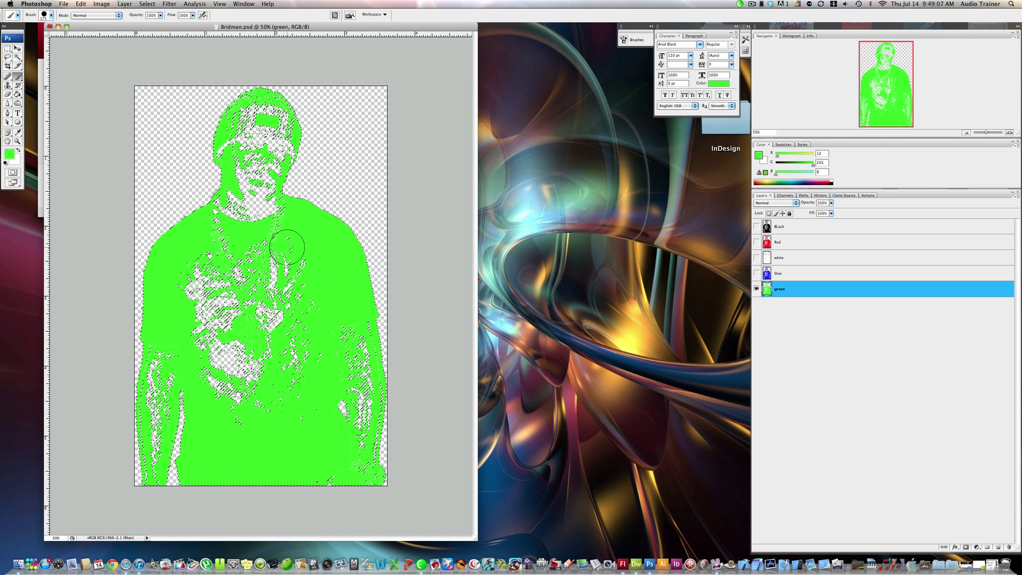
{"action": "key", "text": "v"}
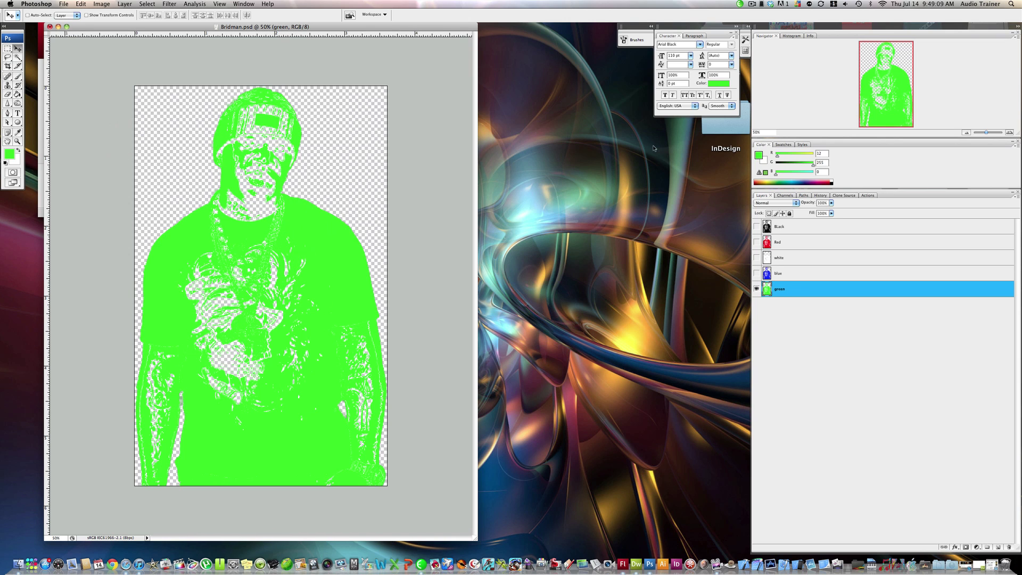
Make the blue, white, red and Black layers visible again
{"action": "left_click", "coordinate": [756, 273]}
{"action": "left_click", "coordinate": [756, 258]}
{"action": "left_click", "coordinate": [756, 242]}
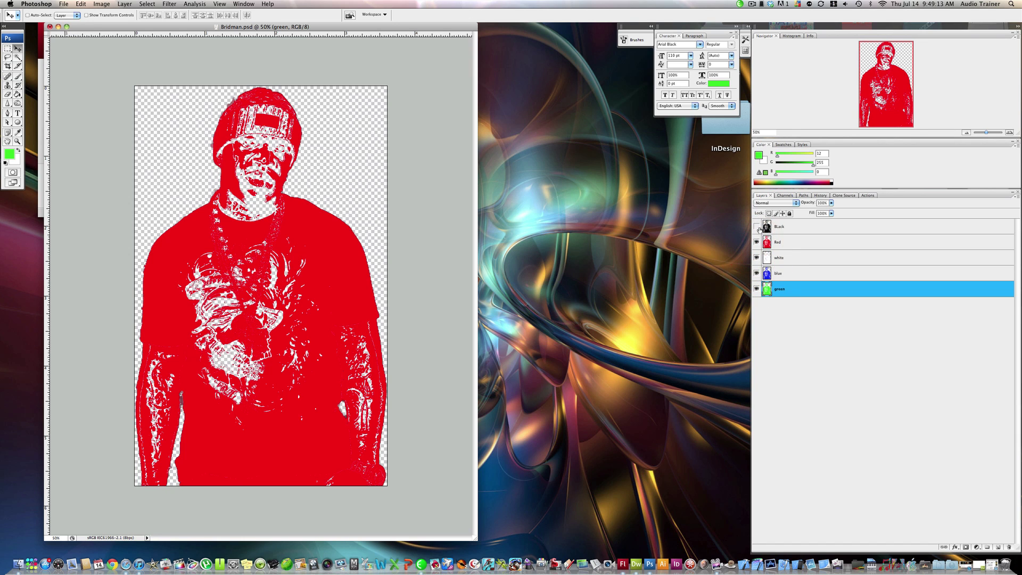
{"action": "left_click", "coordinate": [757, 227]}
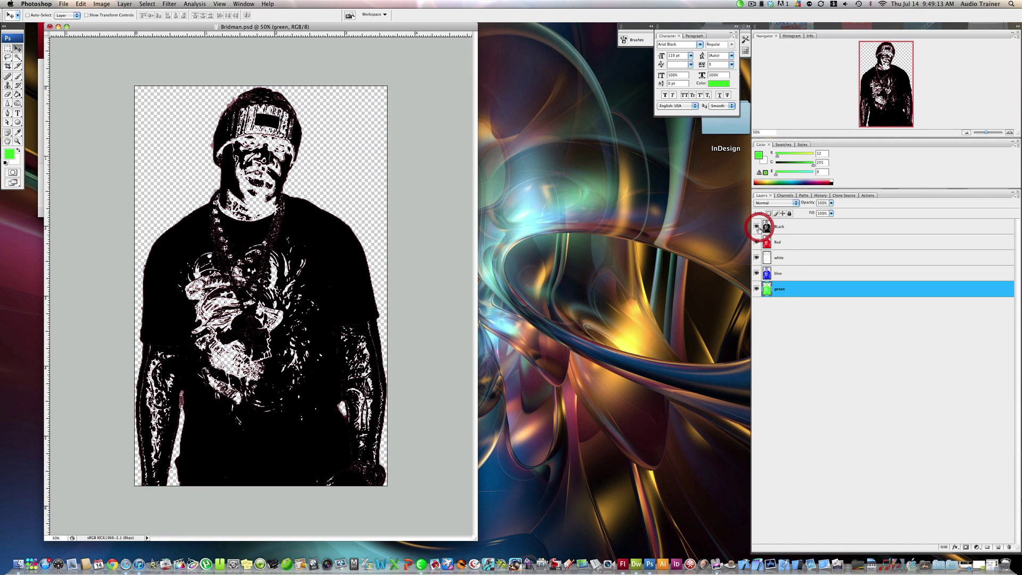
Nudge the Red layer with arrow keys until red fringes edge the figure's left and top
{"action": "left_click", "coordinate": [785, 249]}
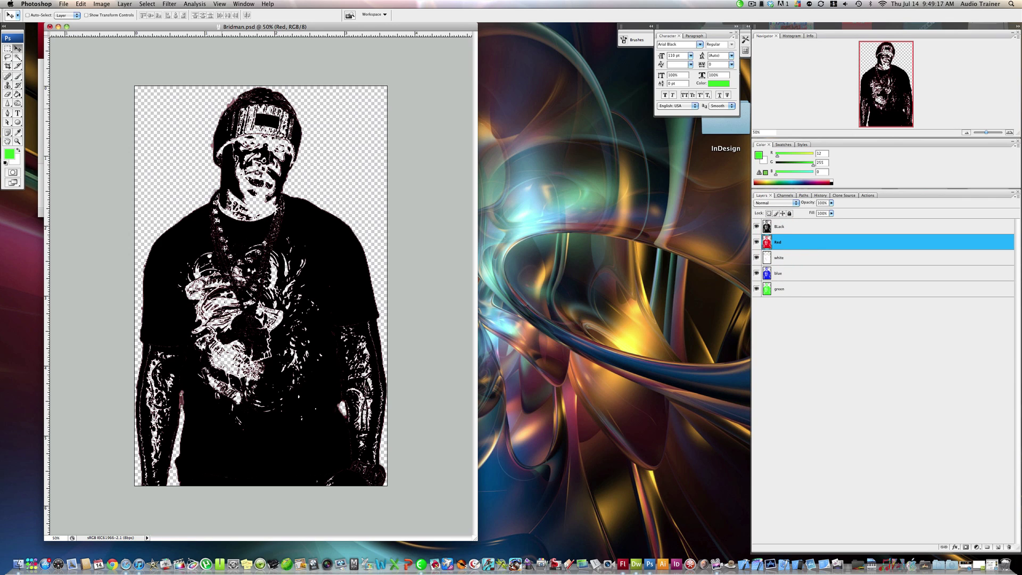
{"action": "key", "text": "Left"}
{"action": "key", "text": "Left"}
{"action": "key", "text": "Left"}
{"action": "key", "text": "Left"}
{"action": "key", "text": "Left"}
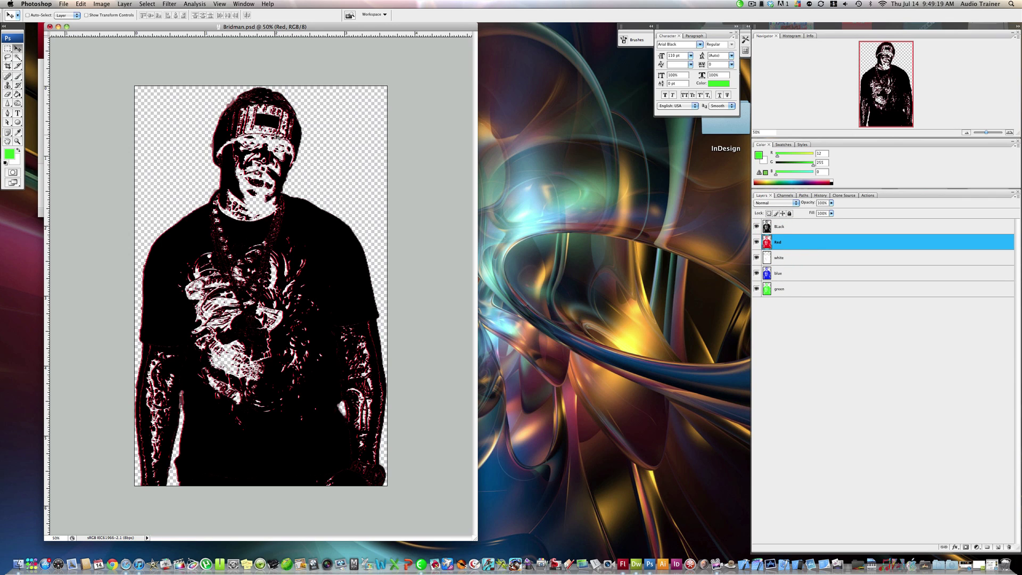
{"action": "key", "text": "Right"}
{"action": "key", "text": "Right"}
{"action": "key", "text": "Right"}
{"action": "key", "text": "Right"}
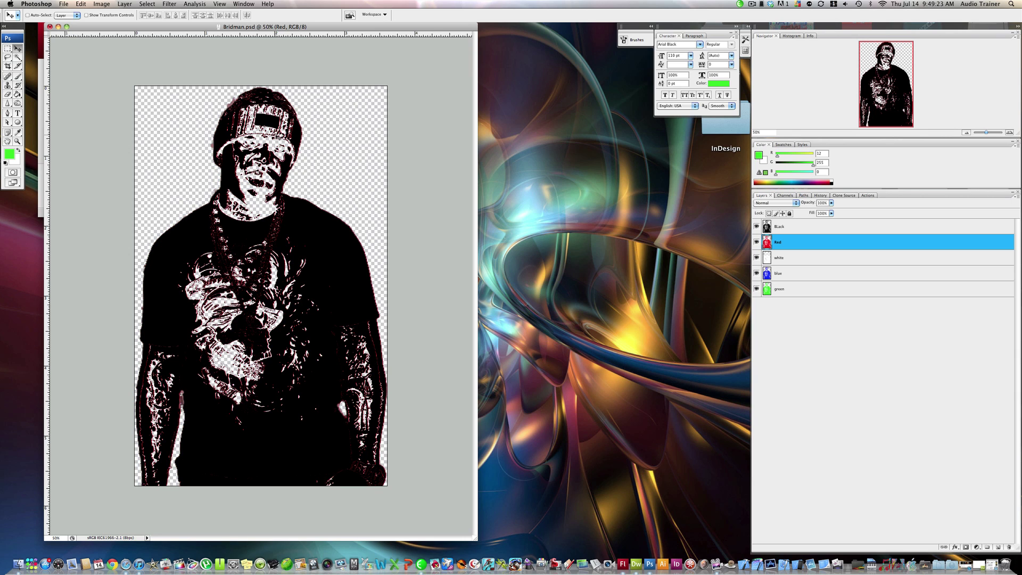
{"action": "key", "text": "Left"}
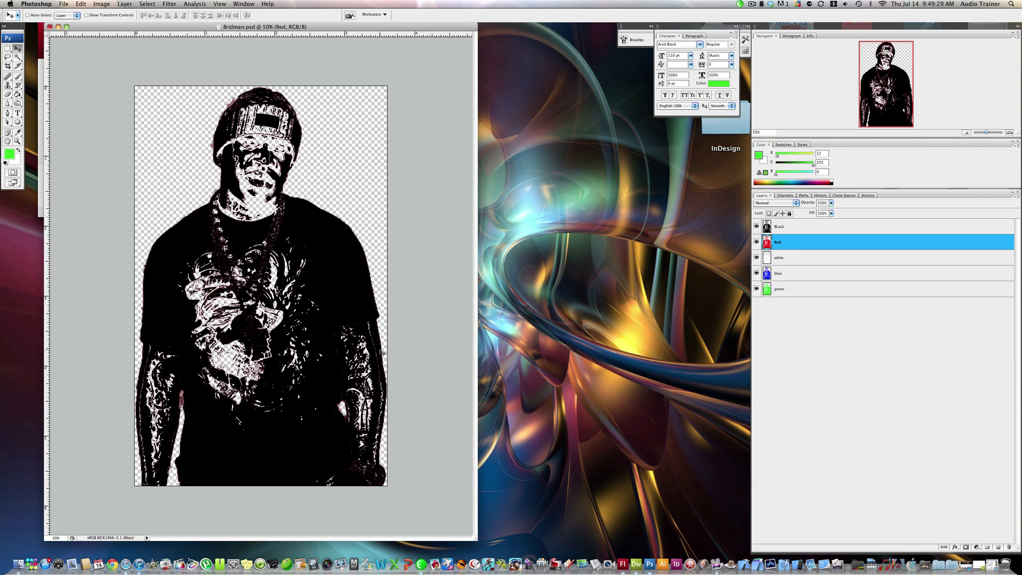
{"action": "key", "text": "Left"}
{"action": "key", "text": "Left"}
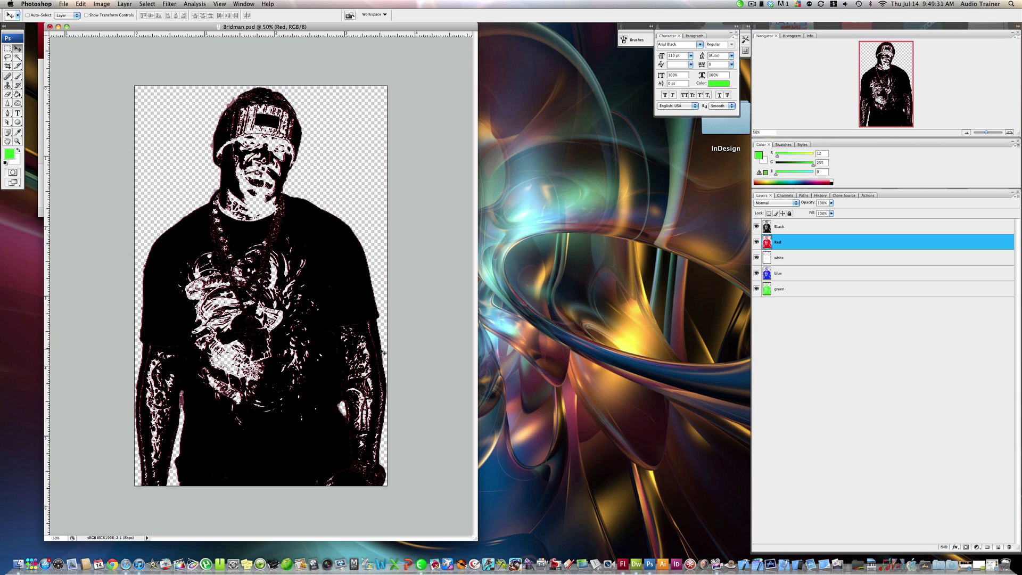
{"action": "key", "text": "Up"}
{"action": "key", "text": "Up"}
{"action": "key", "text": "Right"}
{"action": "key", "text": "Right"}
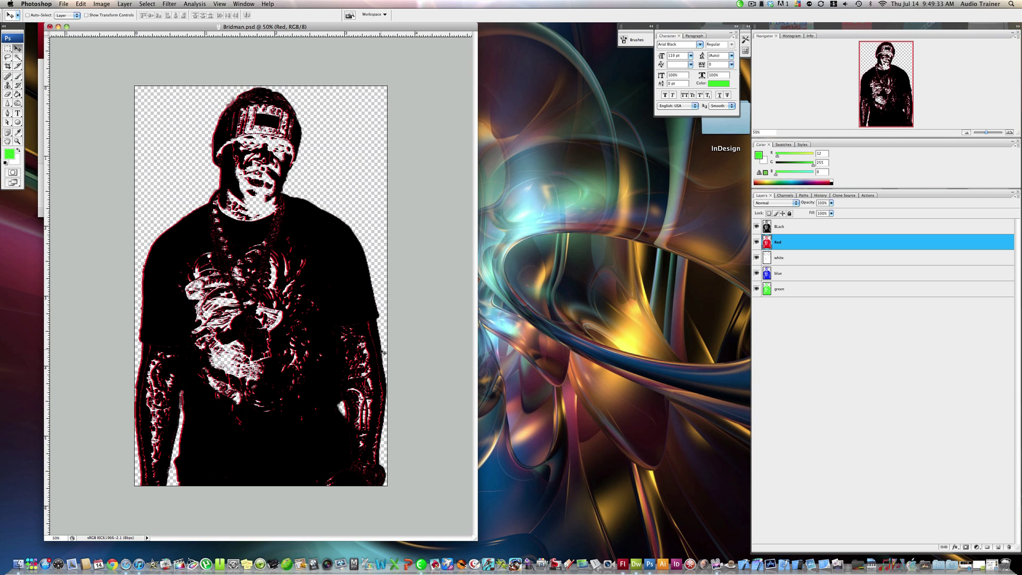
{"action": "key", "text": "Right"}
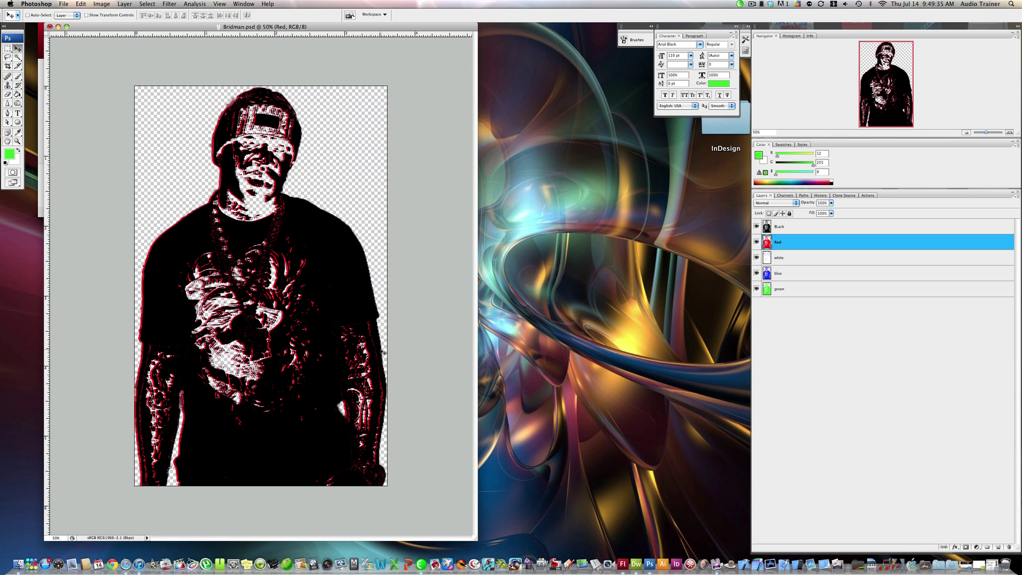
{"action": "key", "text": "Right"}
{"action": "key", "text": "Down"}
{"action": "key", "text": "Down"}
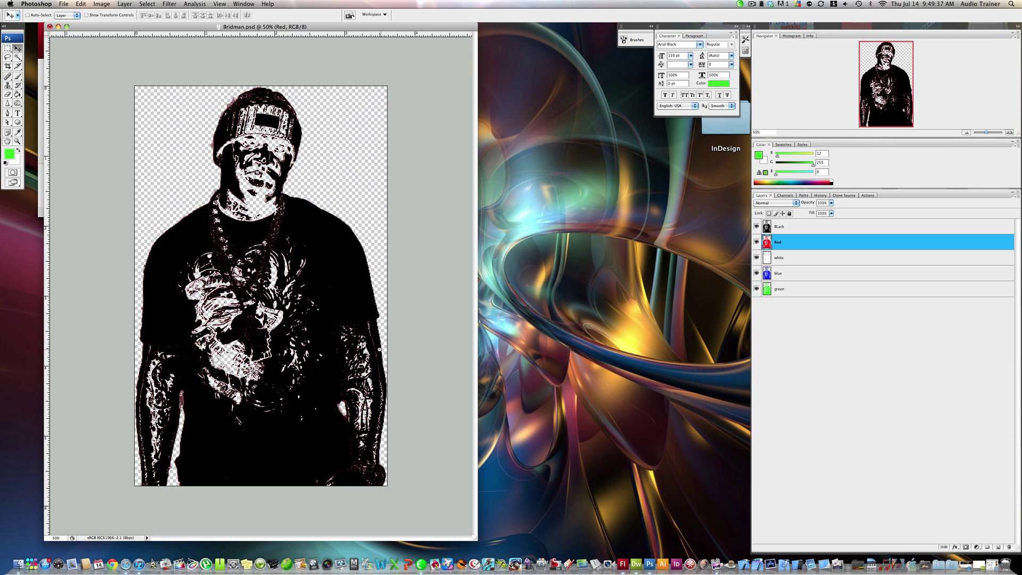
{"action": "key", "text": "Left"}
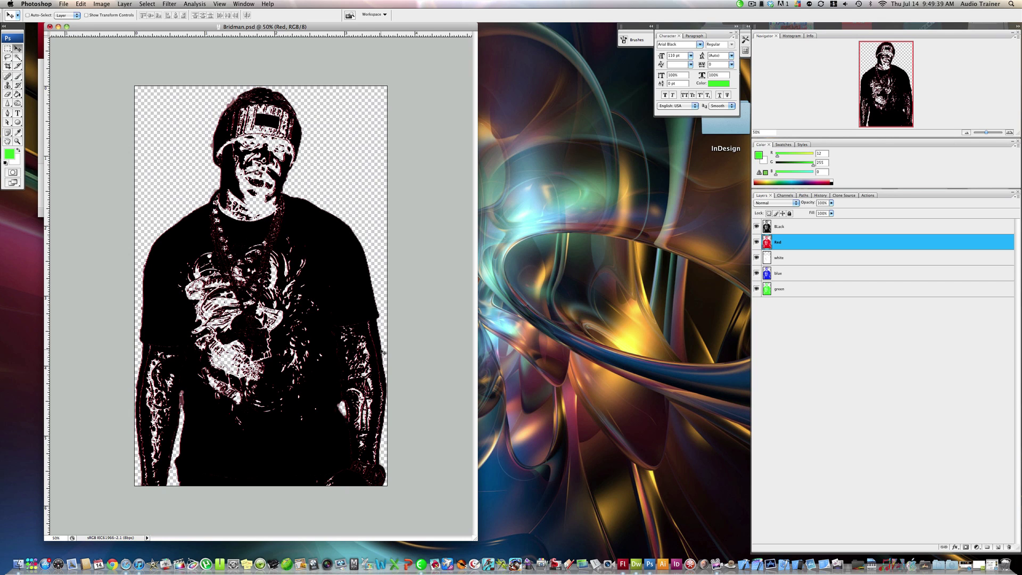
{"action": "key", "text": "Left"}
{"action": "key", "text": "Left"}
{"action": "key", "text": "Left"}
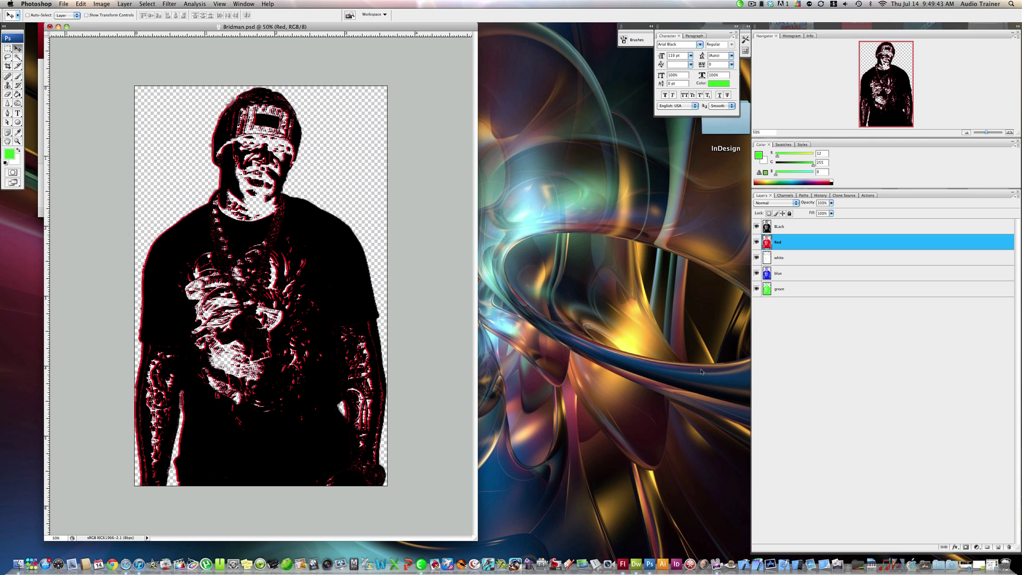
{"action": "left_click", "coordinate": [802, 262]}
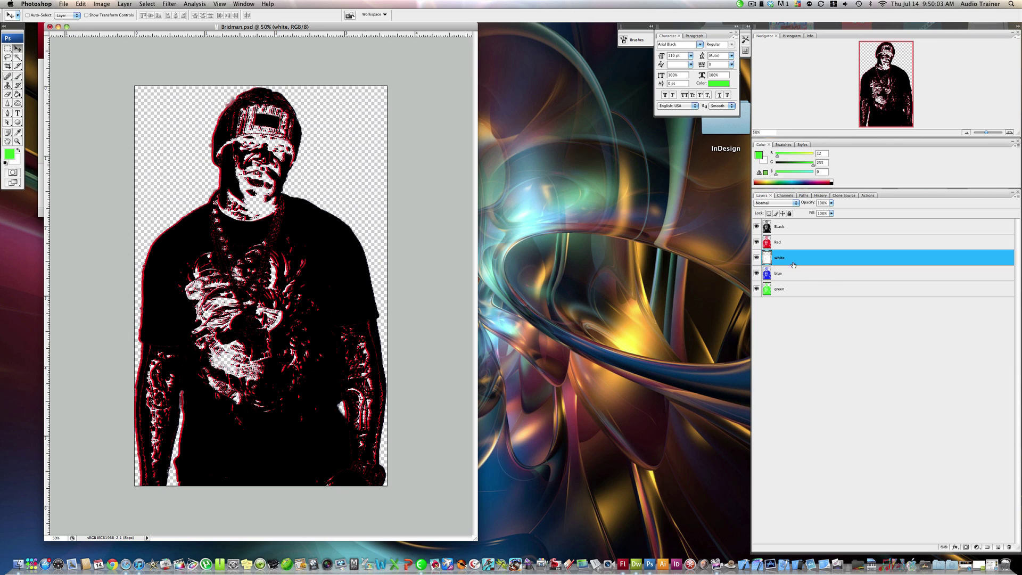
Move the white layer above Red and nudge the Red layer one step left
{"action": "left_click_drag", "start_coordinate": [789, 252], "coordinate": [789, 235]}
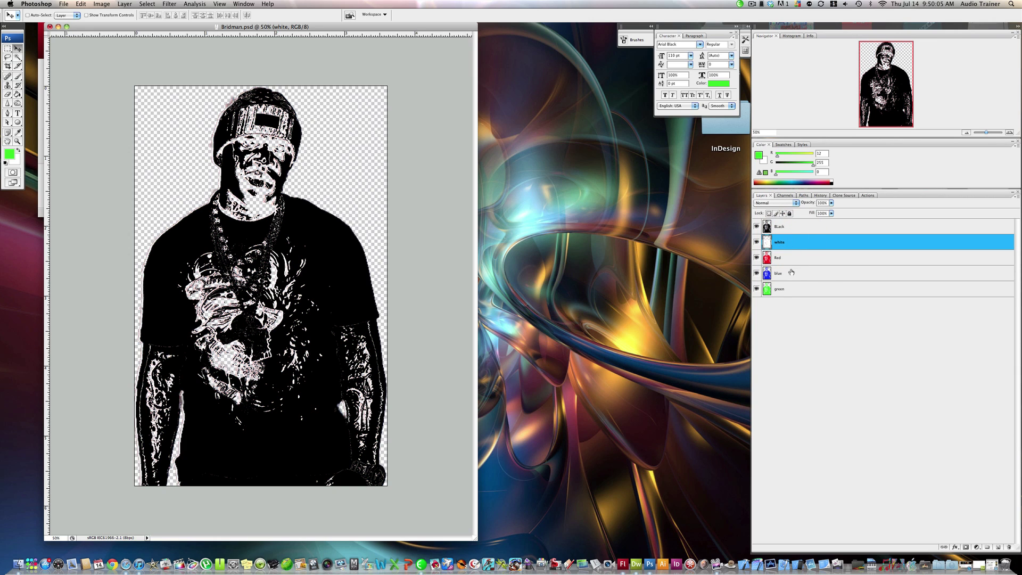
{"action": "double_click", "coordinate": [797, 260]}
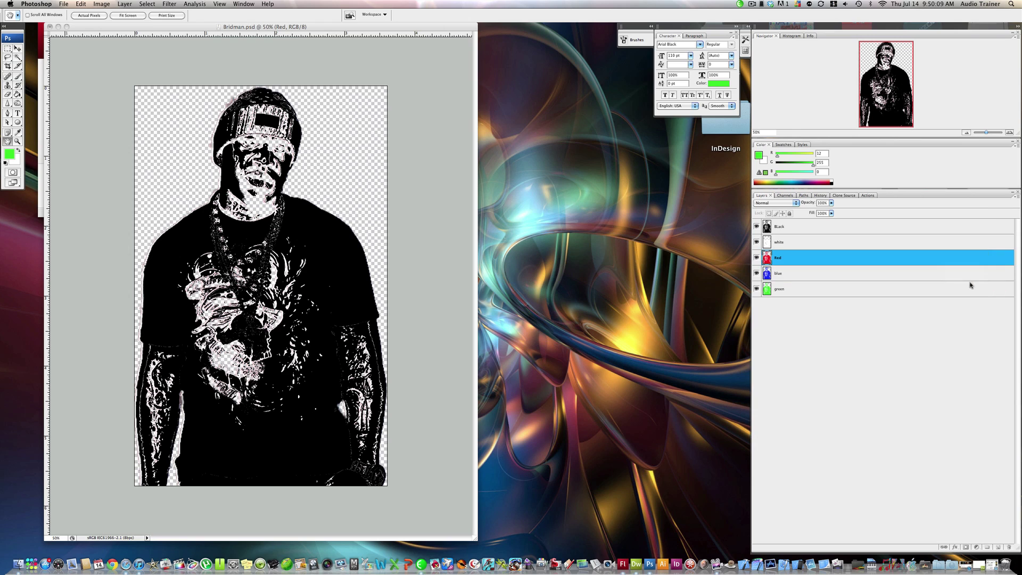
{"action": "left_click", "coordinate": [972, 281]}
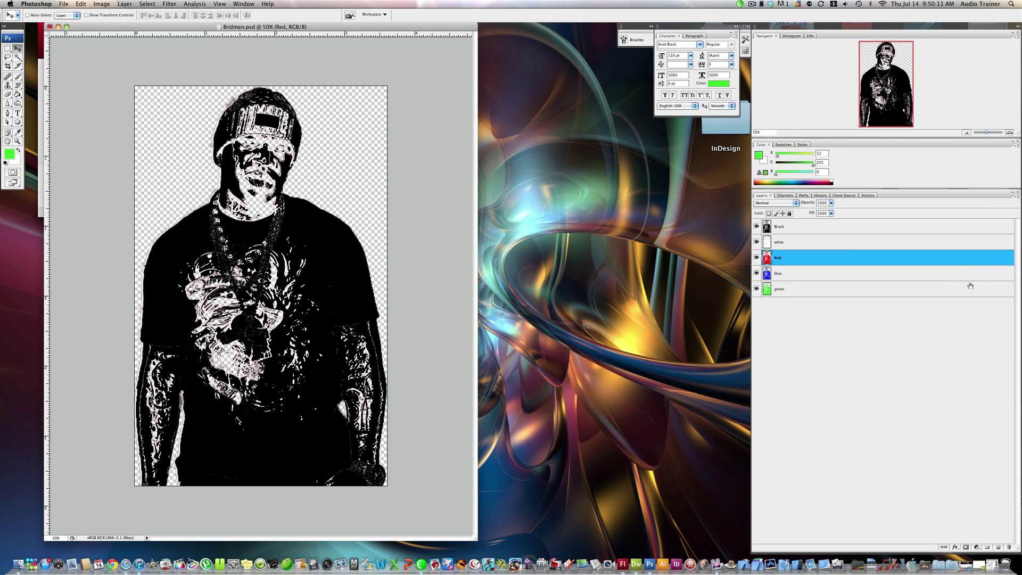
{"action": "key", "text": "Left"}
{"action": "key", "text": "Left"}
{"action": "key", "text": "Left"}
{"action": "key", "text": "Left"}
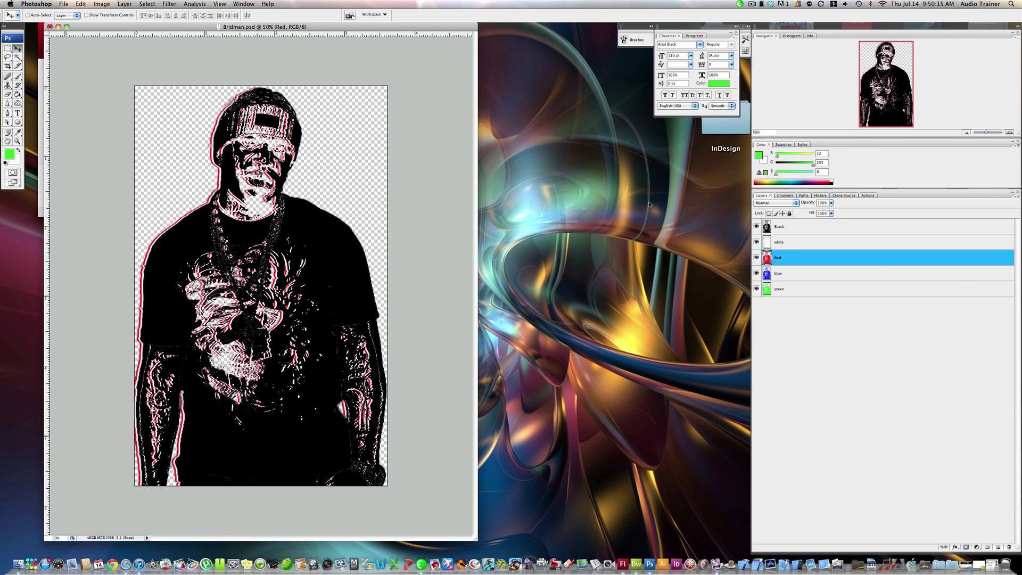
Nudge the blue layer two steps right and the green layer one step left
{"action": "left_click", "coordinate": [794, 274]}
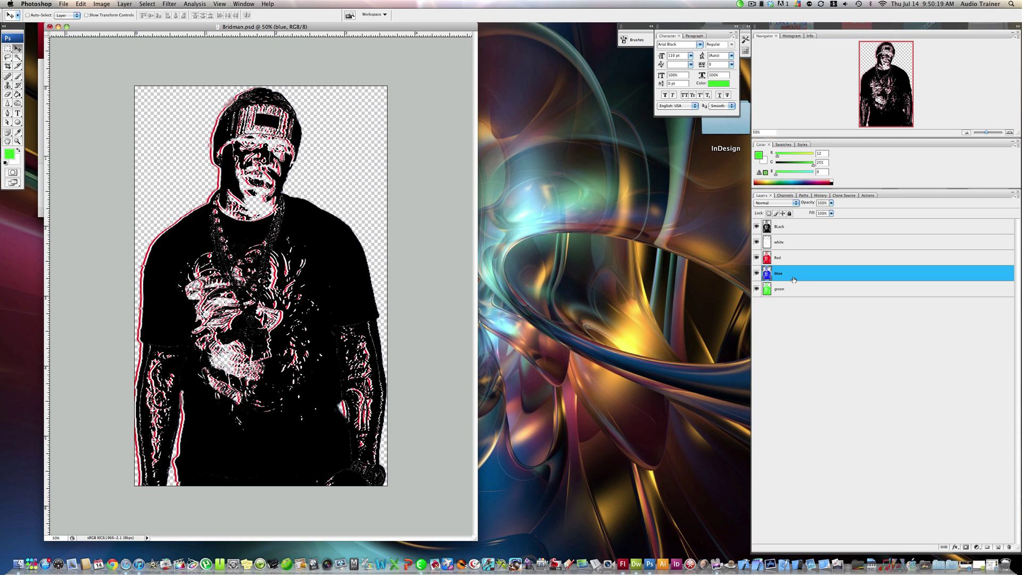
{"action": "key", "text": "Right"}
{"action": "key", "text": "Right"}
{"action": "key", "text": "Right"}
{"action": "key", "text": "Right"}
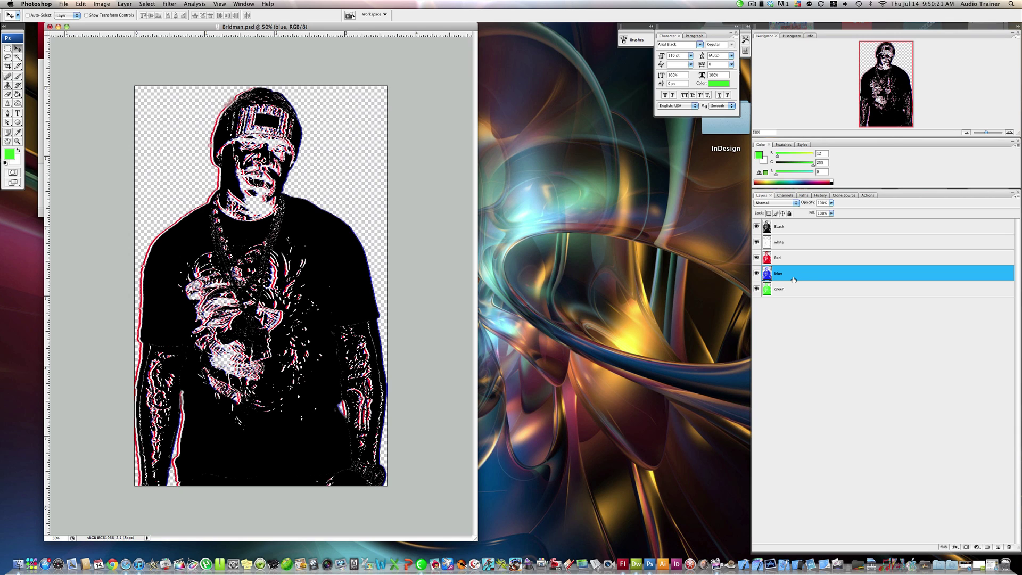
{"action": "key", "text": "Right"}
{"action": "key", "text": "Right"}
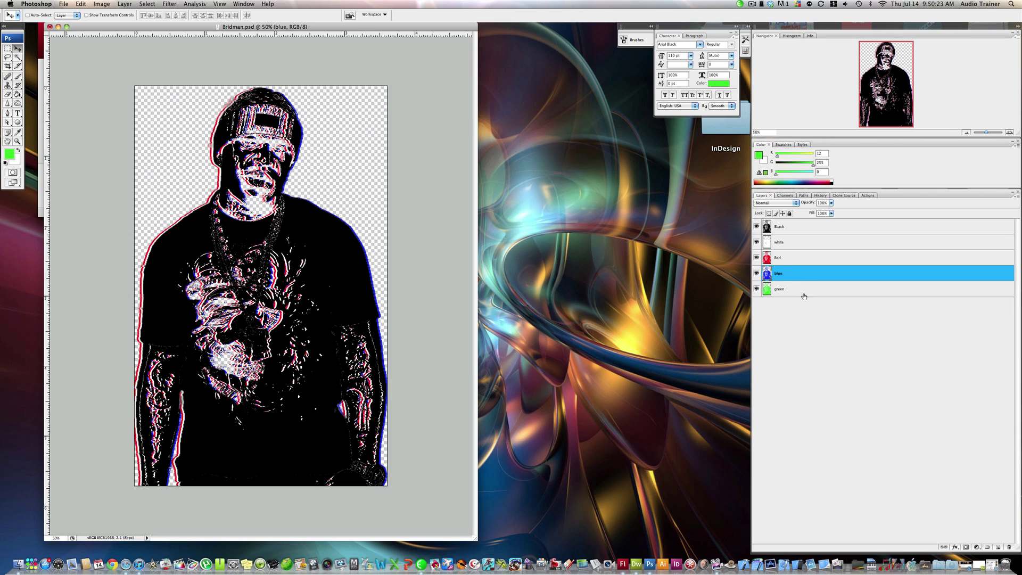
{"action": "left_click", "coordinate": [804, 294]}
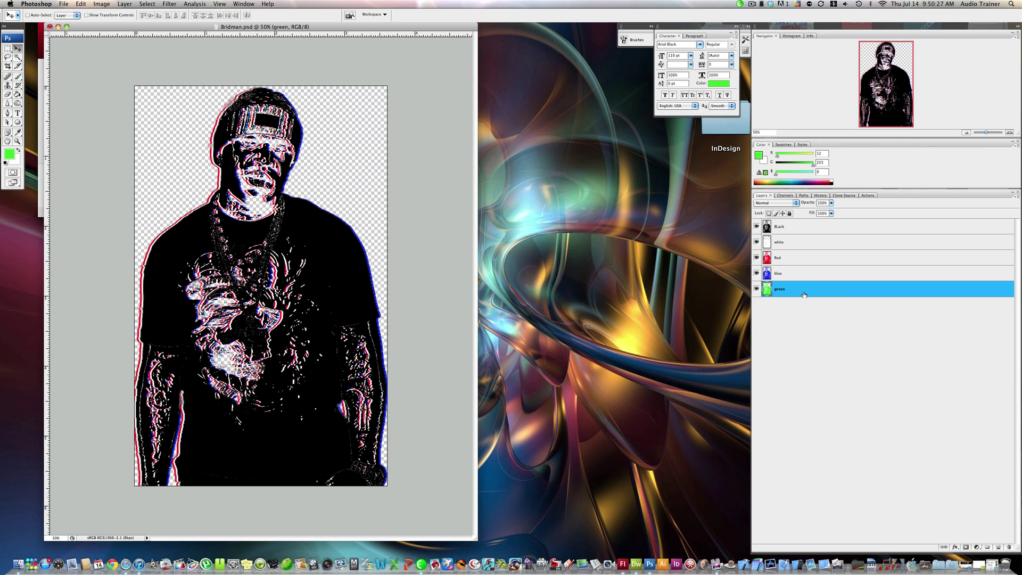
{"action": "key", "text": "Left"}
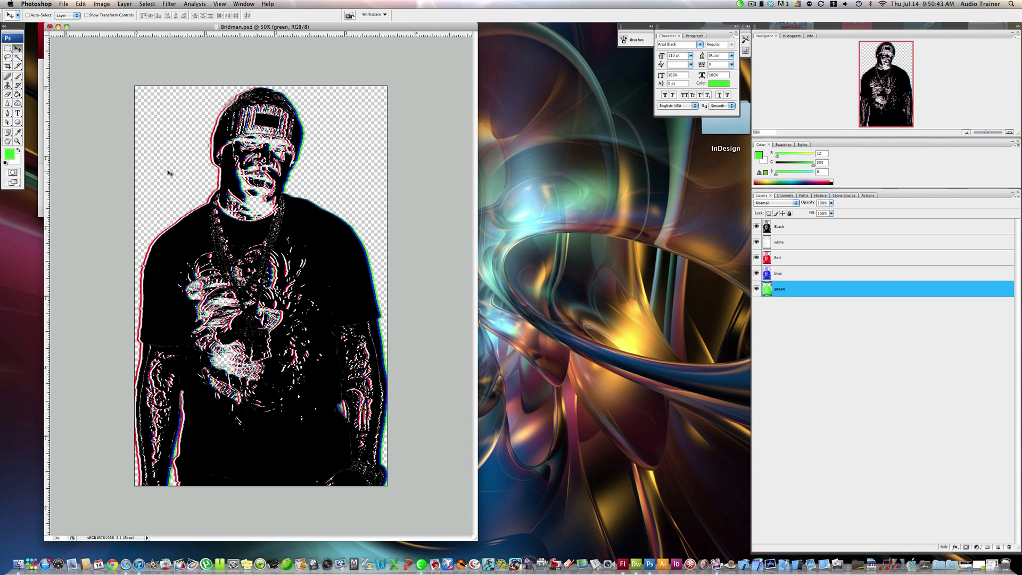
{"action": "key", "text": "z"}
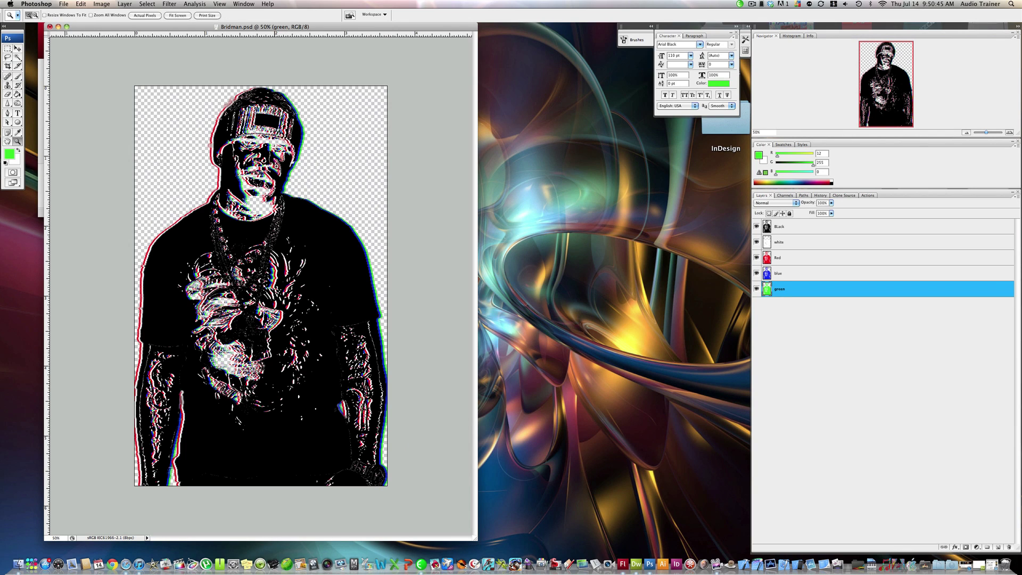
{"action": "left_click_drag", "start_coordinate": [276, 140], "coordinate": [331, 226]}
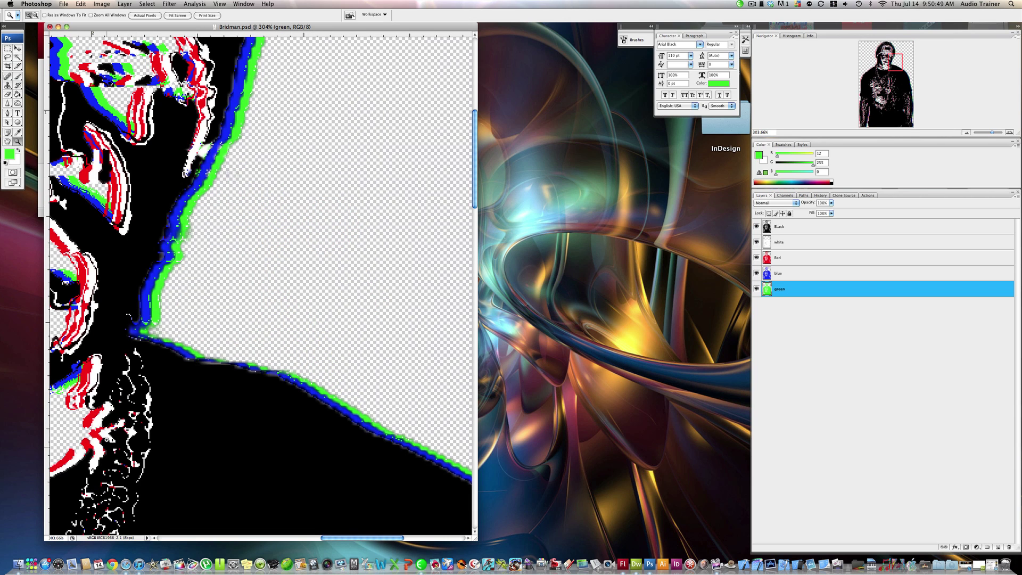
{"action": "key", "text": "v"}
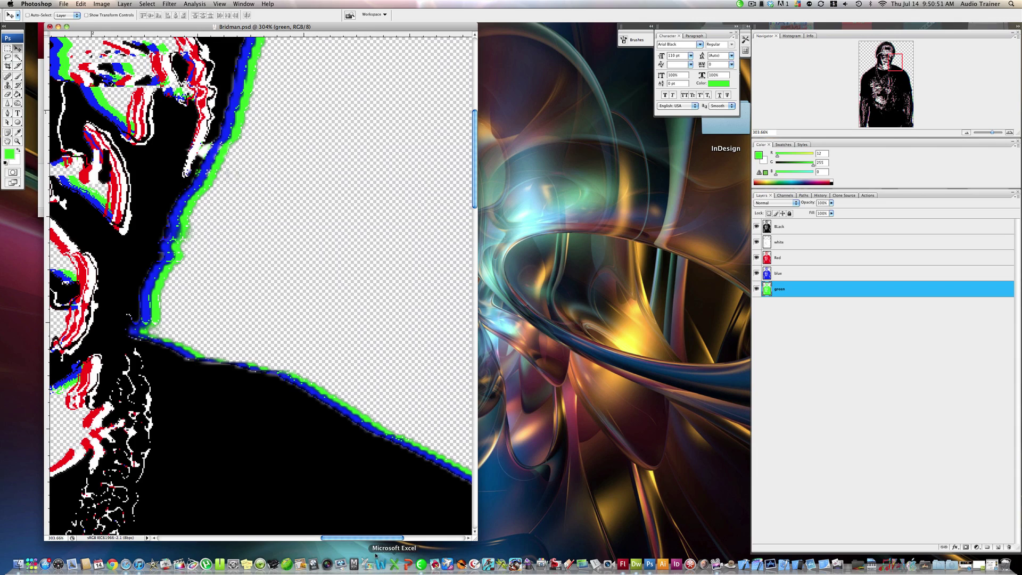
{"action": "left_click_drag", "start_coordinate": [386, 539], "coordinate": [324, 529]}
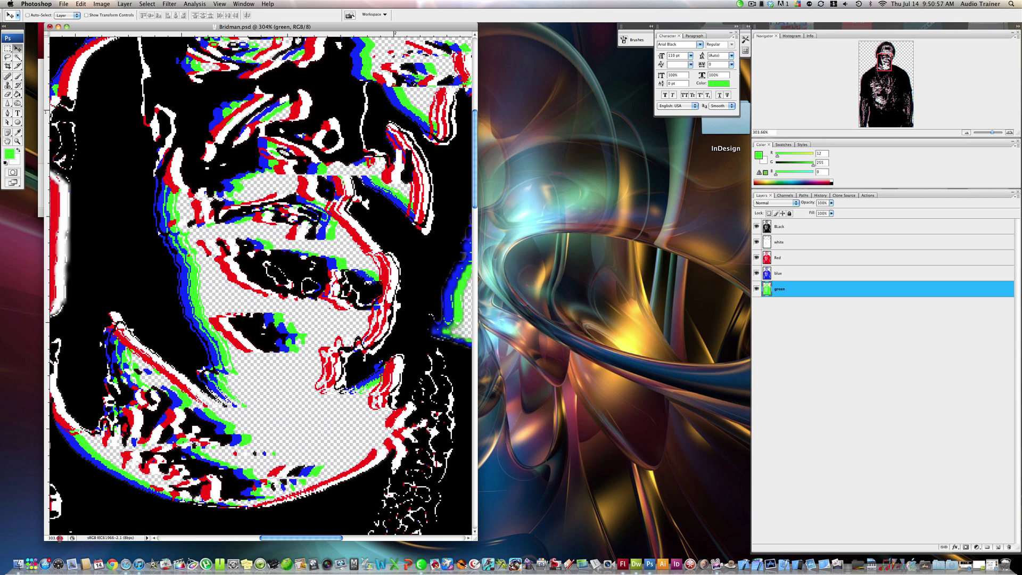
{"action": "left_click", "coordinate": [57, 538]}
{"action": "key", "text": "Return"}
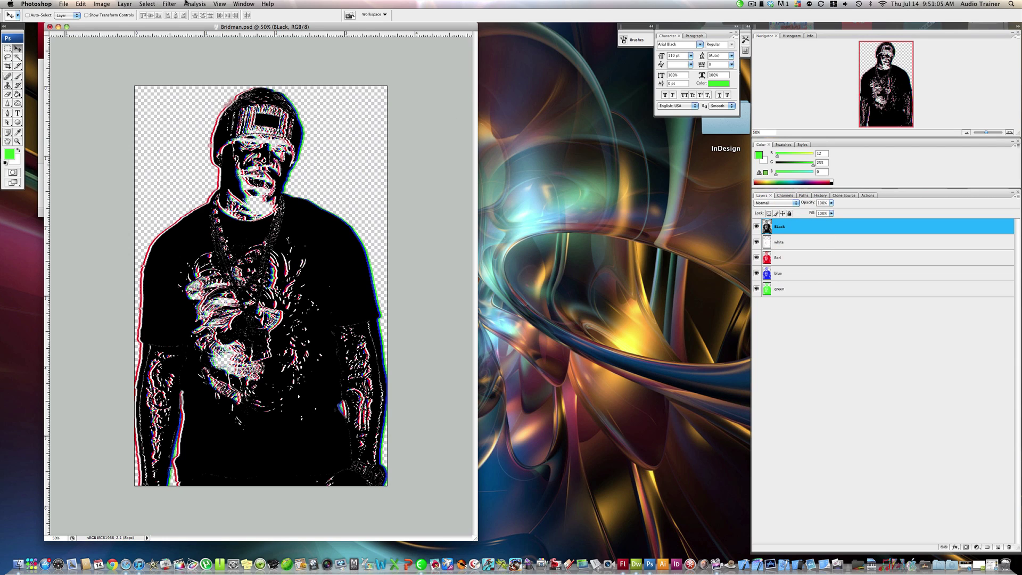
Apply Filter > Blur > Blur More to the Black layer
{"action": "left_click", "coordinate": [169, 4]}
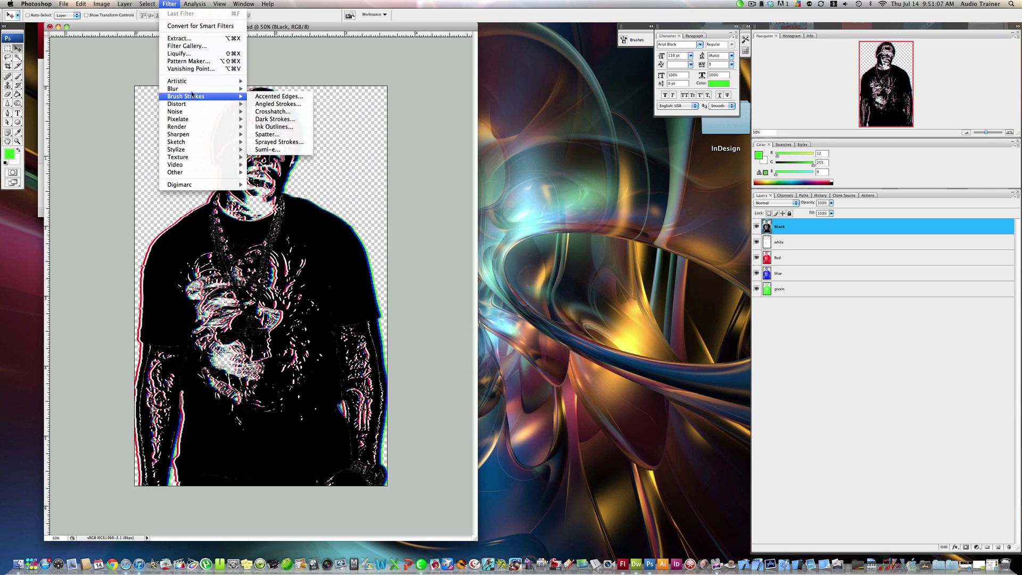
{"action": "mouse_move", "coordinate": [225, 89]}
{"action": "left_click", "coordinate": [274, 105]}
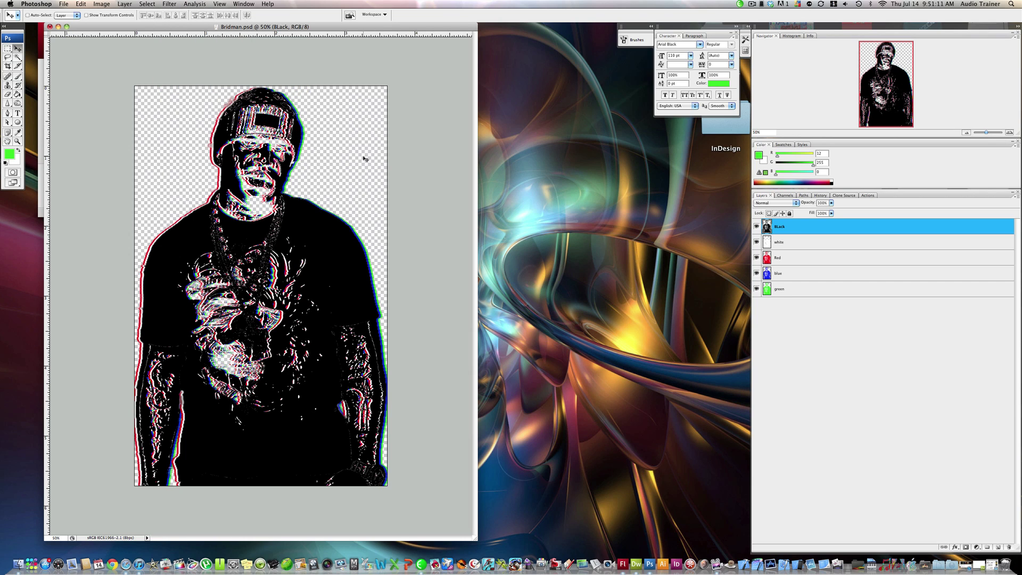
Select the white, Red, blue and green layers in turn
{"action": "left_click", "coordinate": [821, 241]}
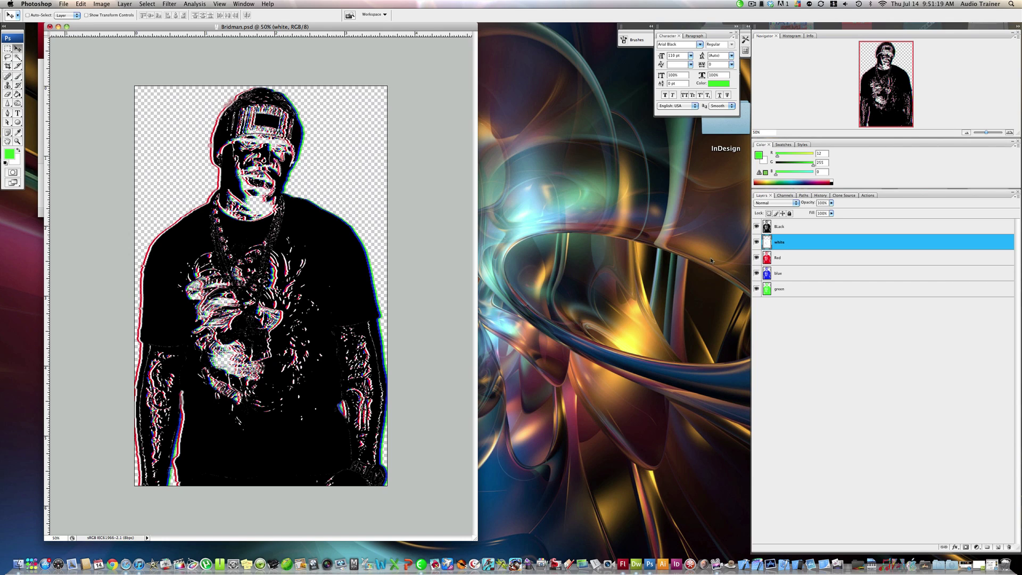
{"action": "left_click", "coordinate": [790, 259]}
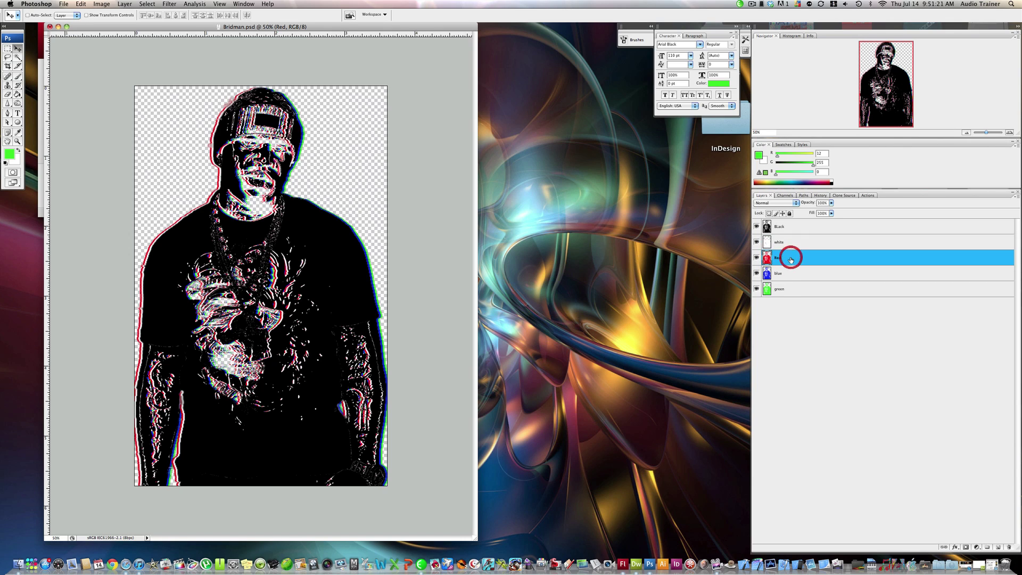
{"action": "left_click", "coordinate": [796, 273]}
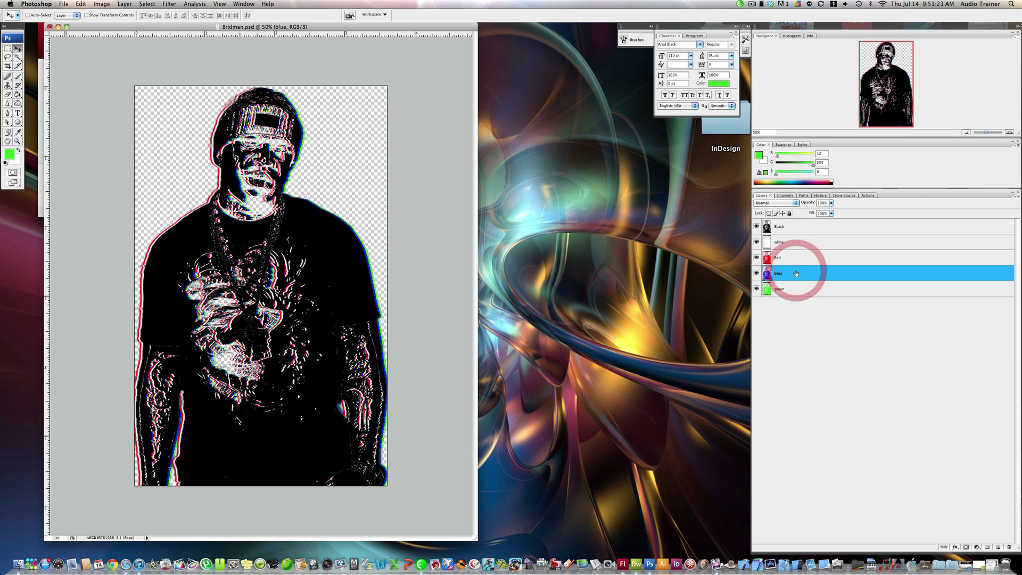
{"action": "left_click", "coordinate": [794, 289]}
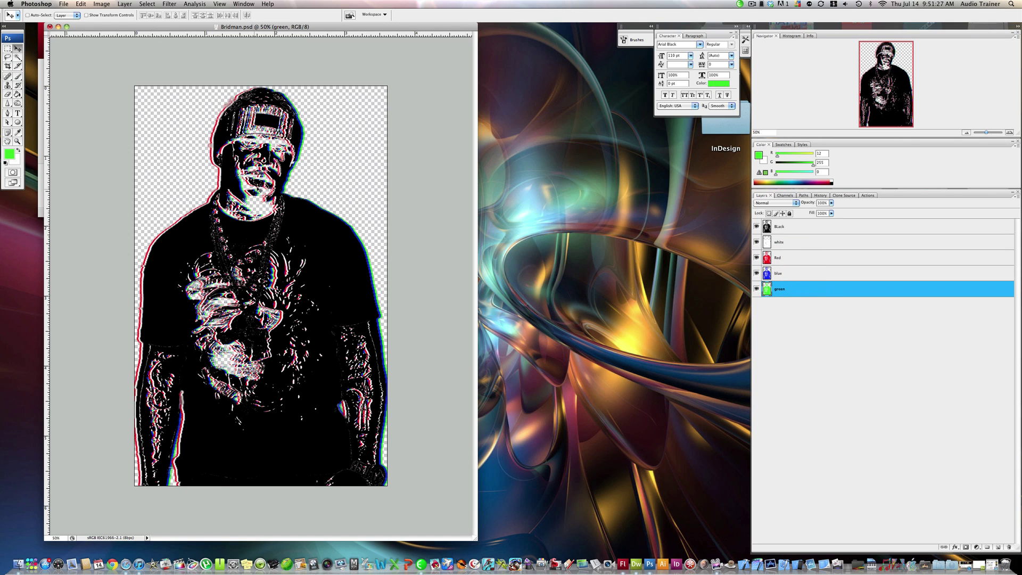
{"action": "key", "text": "z"}
{"action": "left_click_drag", "start_coordinate": [265, 240], "coordinate": [361, 254]}
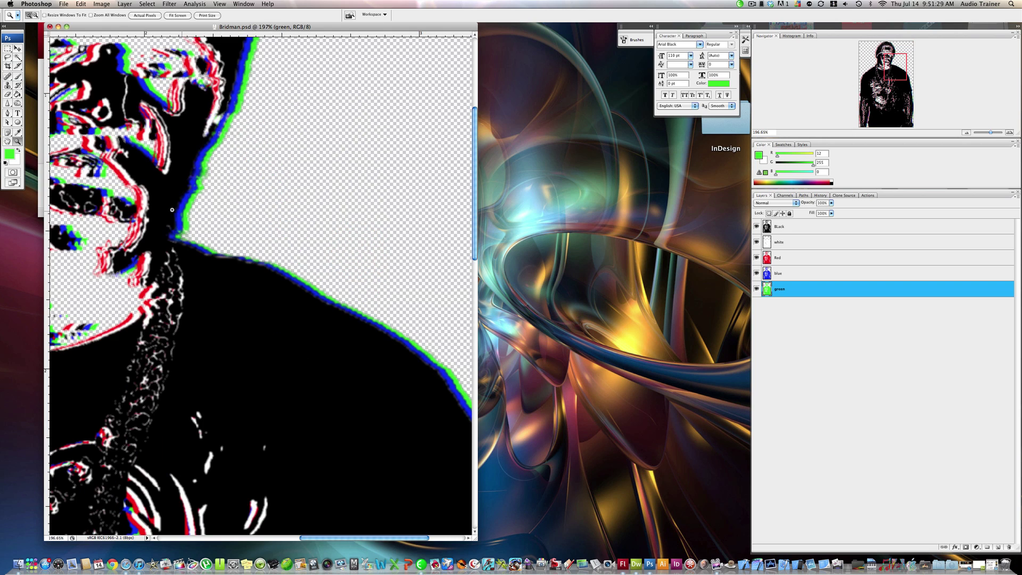
{"action": "left_click_drag", "start_coordinate": [142, 175], "coordinate": [246, 251]}
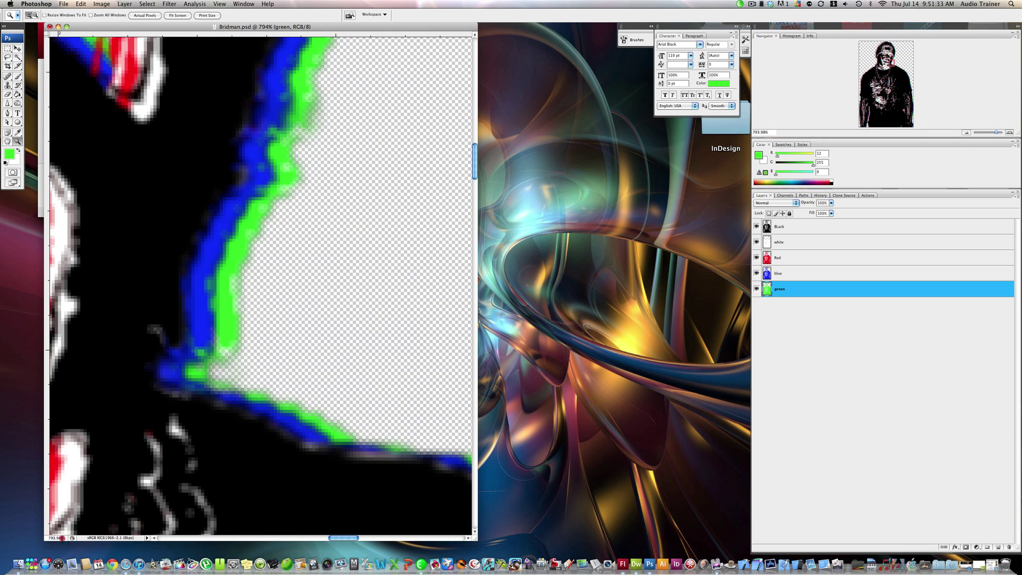
{"action": "left_click", "coordinate": [56, 538]}
{"action": "type", "text": "50"}
{"action": "key", "text": "Return"}
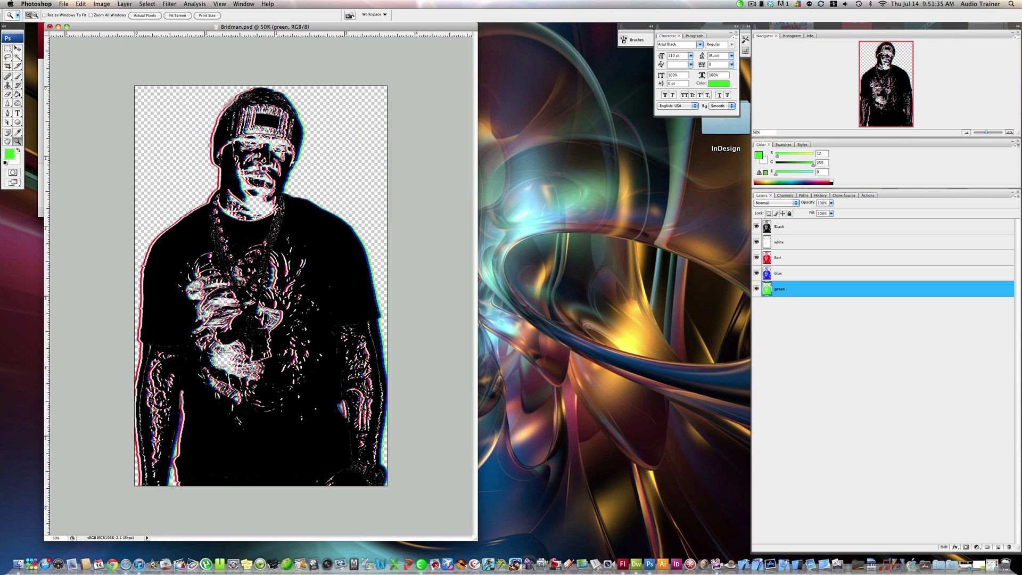